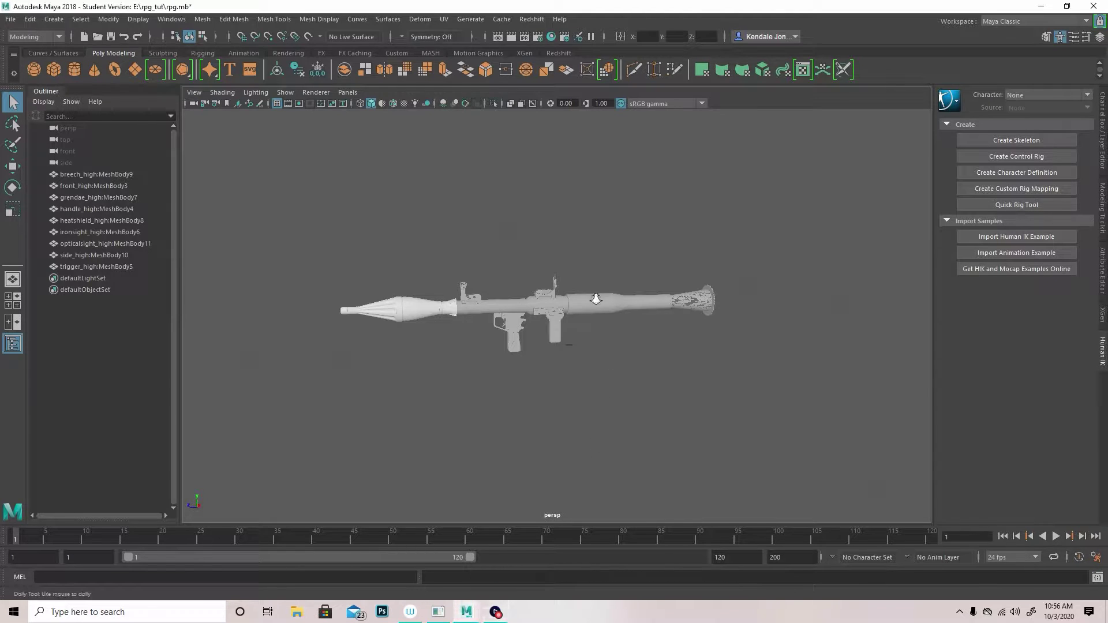
- Hide every rocket launcher part except the high-poly handle mesh
{"action": "right_click_drag", "start_coordinate": [596, 299], "coordinate": [691, 451], "text": "alt"}
{"action": "left_click_drag", "start_coordinate": [688, 448], "coordinate": [608, 400], "text": "alt"}
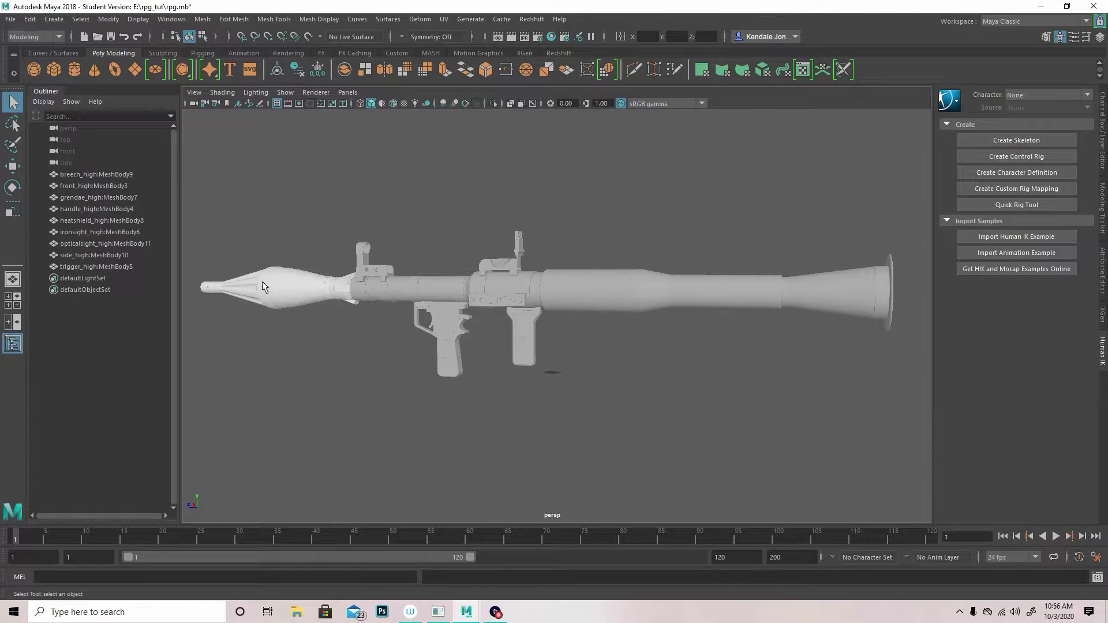
{"action": "left_click_drag", "start_coordinate": [330, 306], "coordinate": [416, 346], "text": "alt"}
{"action": "right_click_drag", "start_coordinate": [415, 347], "coordinate": [378, 321], "text": "alt"}
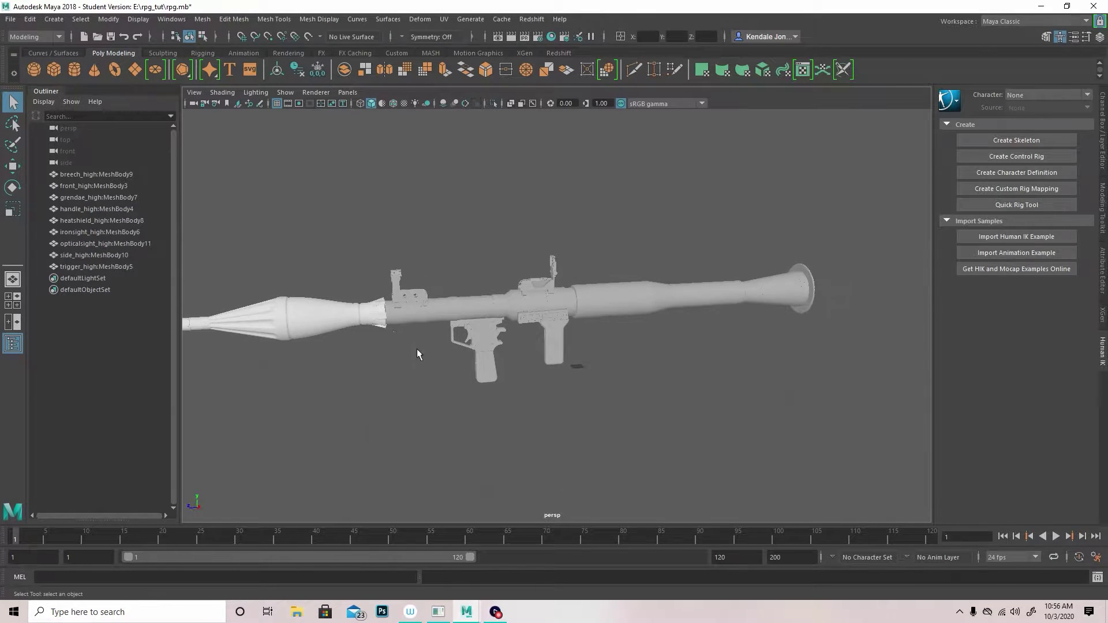
{"action": "mouse_move", "coordinate": [522, 405]}
{"action": "left_mouse_down", "text": "alt"}
{"action": "mouse_move", "coordinate": [532, 403]}
{"action": "mouse_move", "coordinate": [516, 396]}
{"action": "left_mouse_up", "text": "alt"}
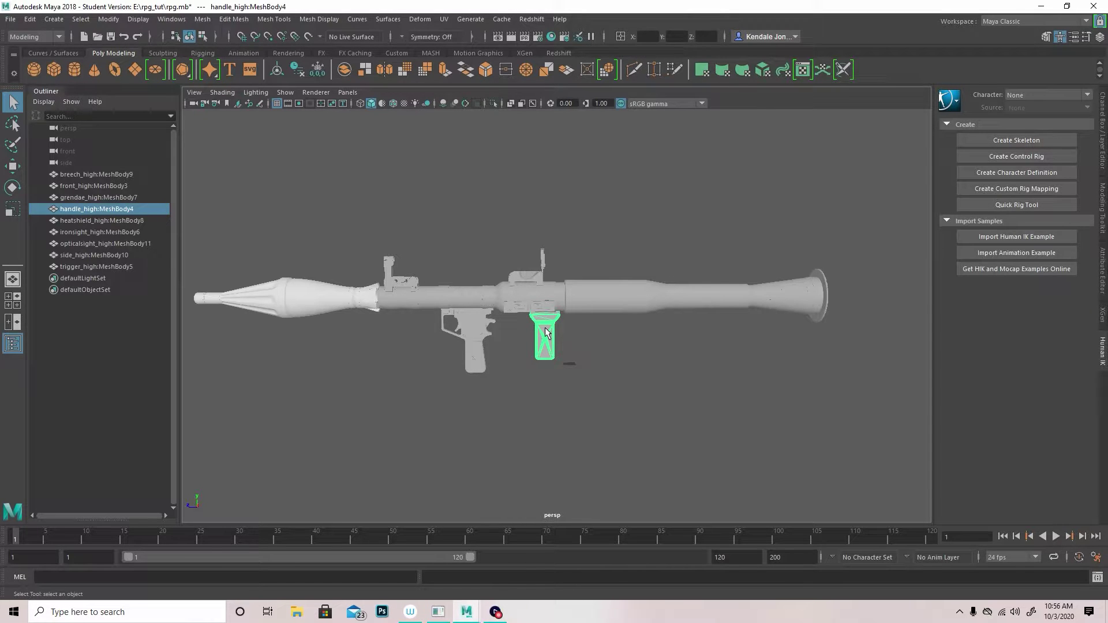
{"action": "left_click", "coordinate": [104, 197]}
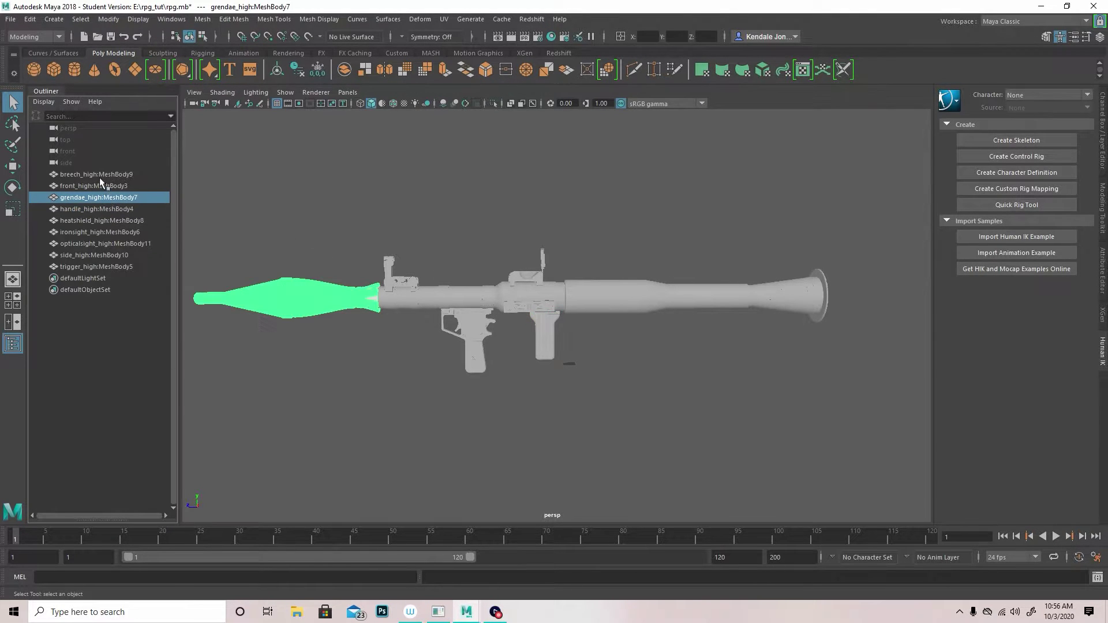
{"action": "left_click", "coordinate": [99, 175], "text": "shift"}
{"action": "left_click", "coordinate": [102, 222], "text": "ctrl"}
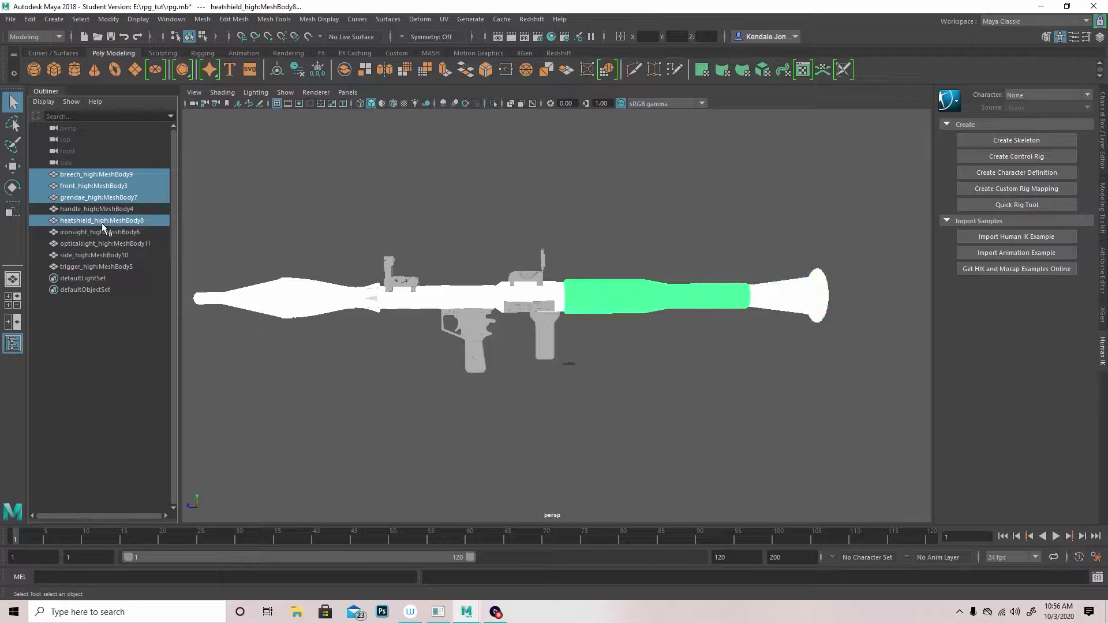
{"action": "left_click", "coordinate": [85, 267], "text": "shift"}
{"action": "key", "text": "ctrl+h"}
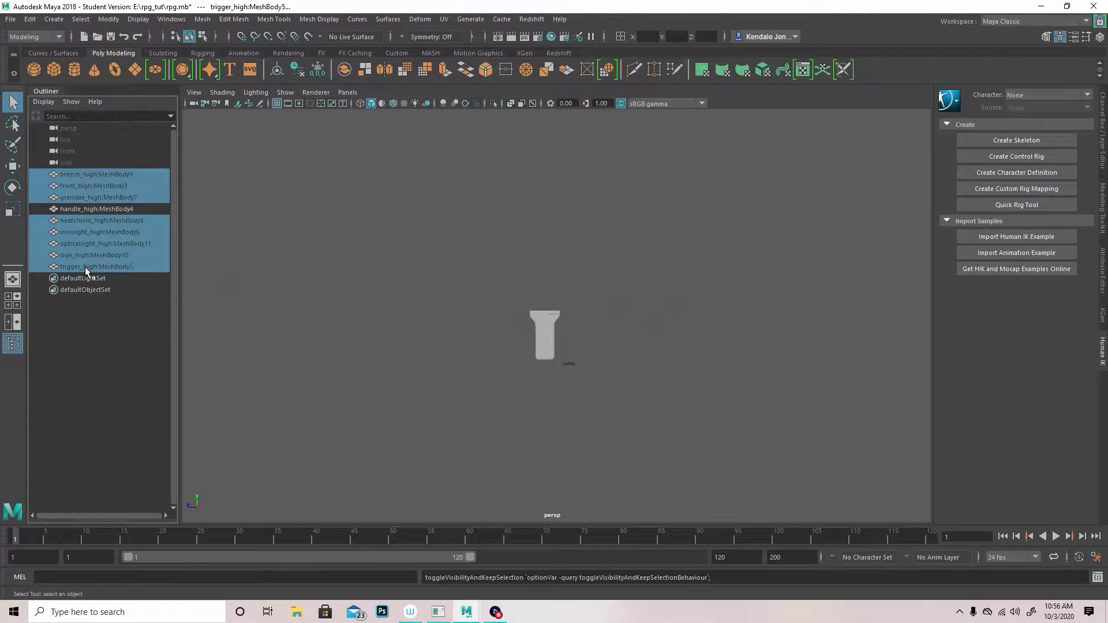
- Create a polygon cube and move it from the origin onto the high-poly handle
{"action": "right_click_drag", "start_coordinate": [552, 313], "coordinate": [668, 507], "text": "alt"}
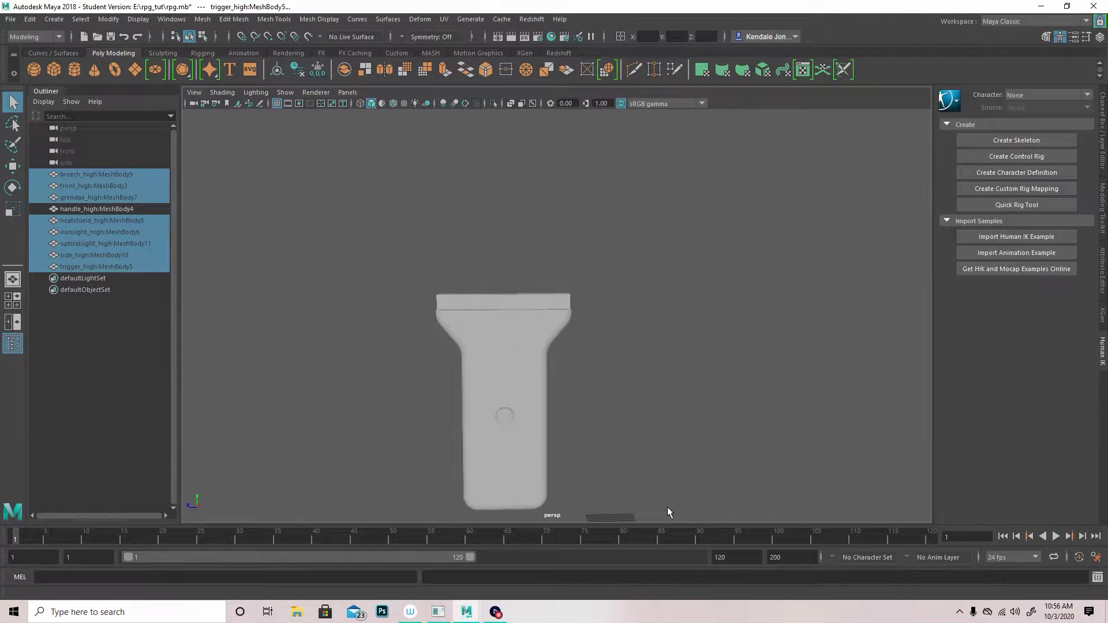
{"action": "left_click", "coordinate": [493, 377]}
{"action": "middle_click_drag", "start_coordinate": [542, 398], "coordinate": [625, 325], "text": "alt"}
{"action": "right_click_drag", "start_coordinate": [598, 289], "coordinate": [620, 358], "text": "alt"}
{"action": "left_click_drag", "start_coordinate": [640, 289], "coordinate": [560, 339], "text": "alt"}
{"action": "right_click_drag", "start_coordinate": [559, 339], "coordinate": [495, 270], "text": "alt"}
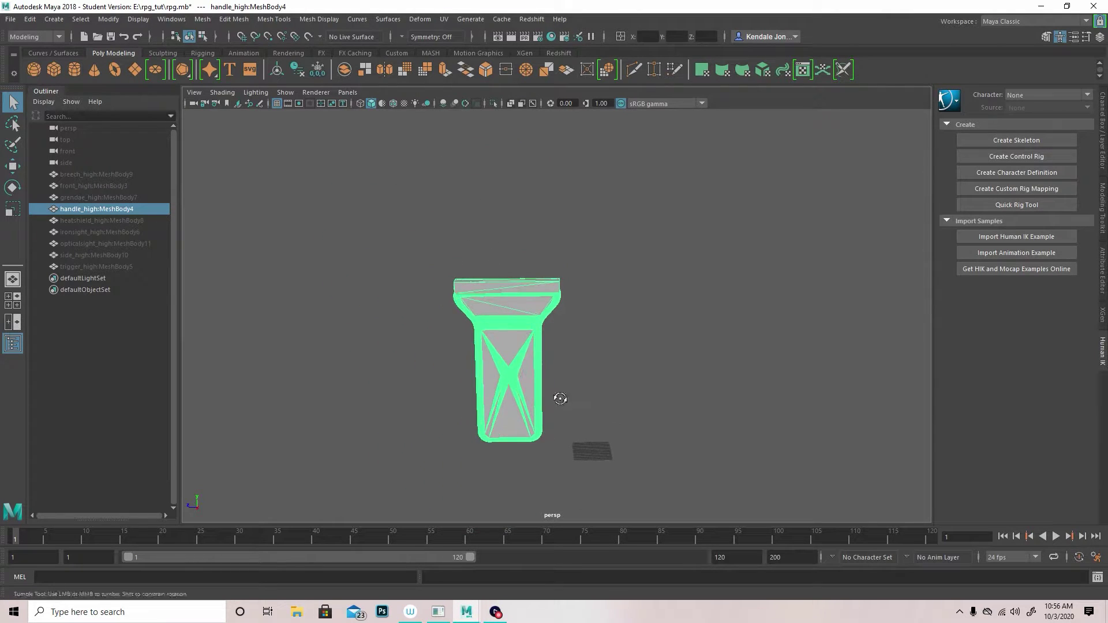
{"action": "left_click_drag", "start_coordinate": [559, 398], "coordinate": [559, 397], "text": "alt"}
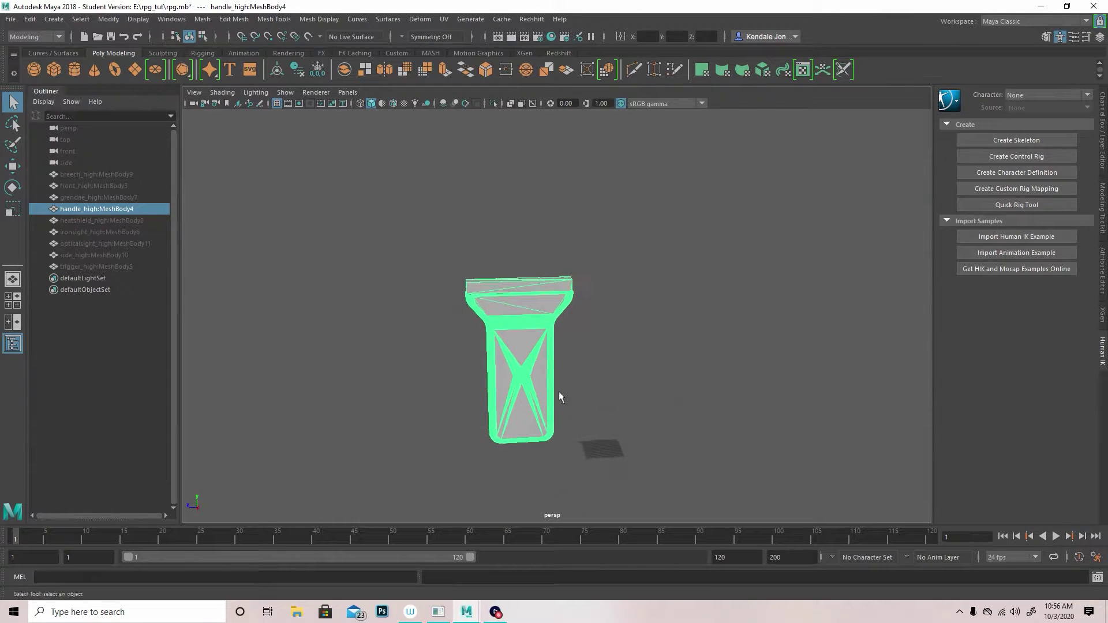
{"action": "left_click", "coordinate": [54, 70]}
{"action": "right_click_drag", "start_coordinate": [419, 345], "coordinate": [513, 430], "text": "alt"}
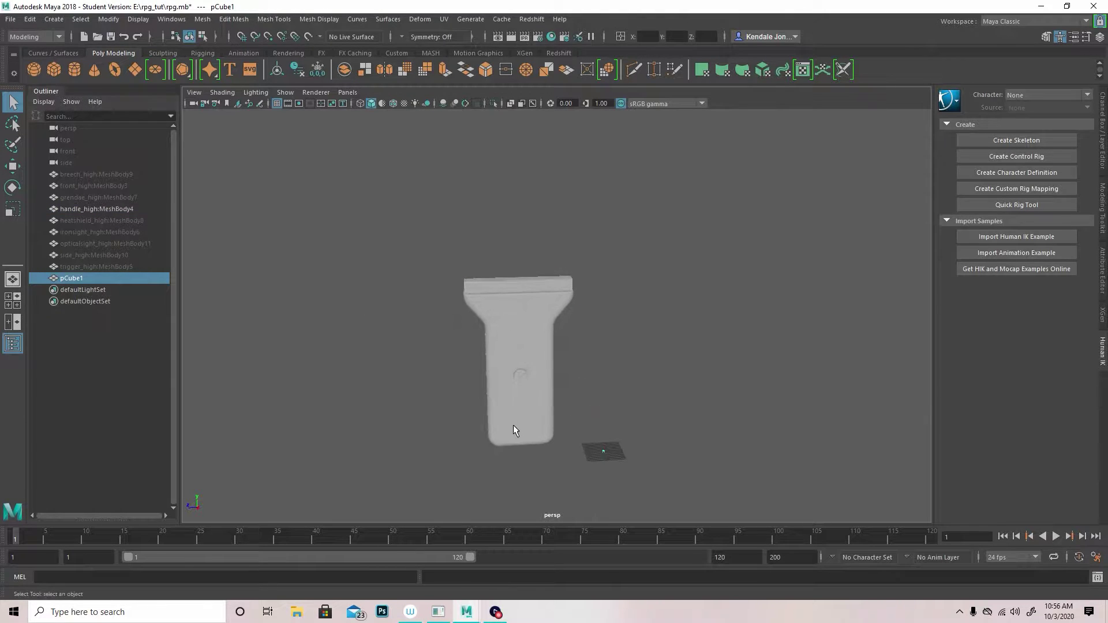
{"action": "key", "text": "w"}
{"action": "left_click_drag", "start_coordinate": [594, 456], "coordinate": [520, 413]}
- Move the cube's top face up to where the handle's grip begins to flare
{"action": "right_click_drag", "start_coordinate": [520, 413], "coordinate": [520, 461]}
{"action": "left_click", "coordinate": [693, 445]}
{"action": "left_click_drag", "start_coordinate": [730, 465], "coordinate": [643, 398], "text": "alt"}
{"action": "left_click_drag", "start_coordinate": [645, 364], "coordinate": [546, 156]}
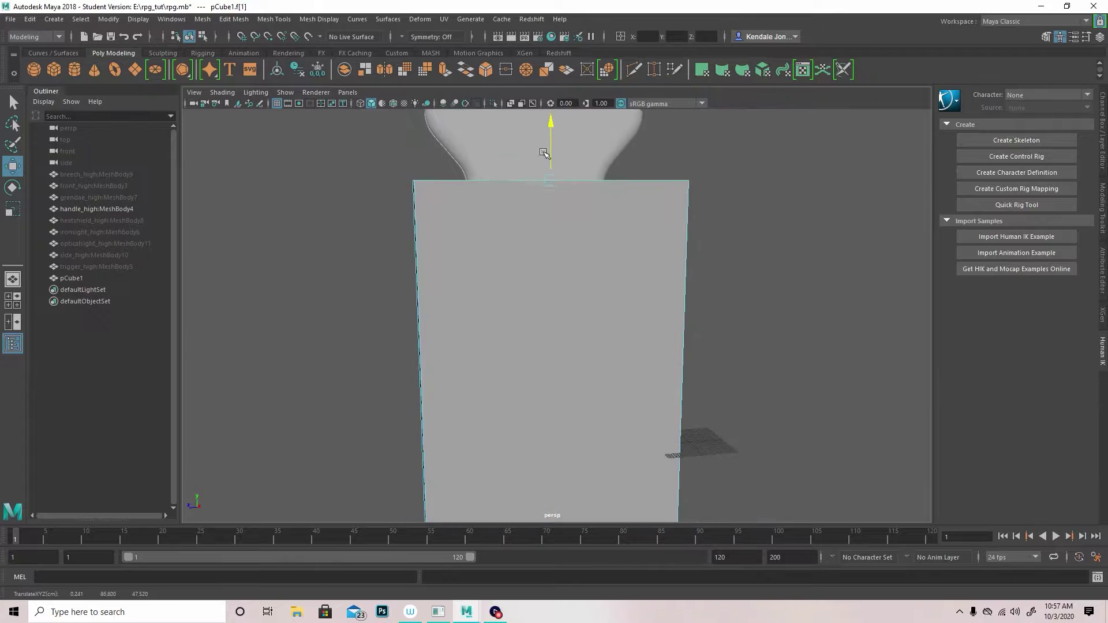
{"action": "left_click_drag", "start_coordinate": [546, 260], "coordinate": [547, 190], "text": "alt"}
- Bevel the cube's bottom corner edges with a fraction of 0.4 and 4 segments to match the rounded grip
{"action": "left_click", "coordinate": [543, 358]}
{"action": "left_click_drag", "start_coordinate": [542, 337], "coordinate": [566, 391]}
{"action": "key", "text": "ctrl+b"}
{"action": "left_click_drag", "start_coordinate": [796, 334], "coordinate": [773, 322]}
{"action": "scroll", "coordinate": [455, 218], "scroll_direction": "down", "scroll_amount": 4}
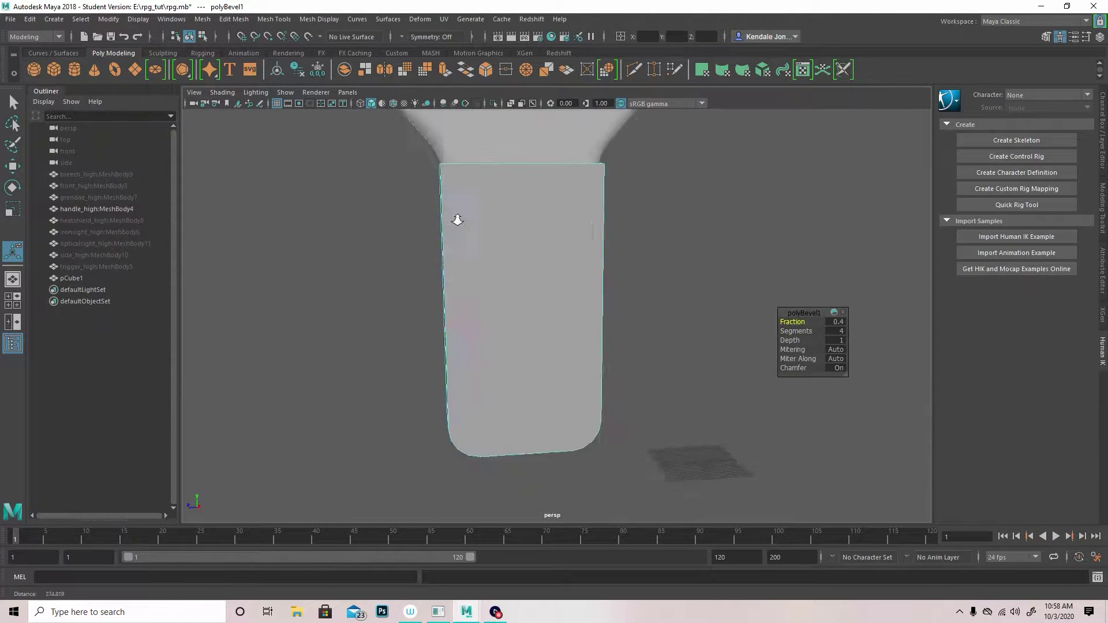
- Extrude the cube's top face upward and scale it to follow the start of the handle's flare
{"action": "key", "text": "q"}
{"action": "scroll", "coordinate": [579, 247], "scroll_direction": "up", "scroll_amount": 3}
{"action": "left_click", "coordinate": [577, 247]}
{"action": "left_click_drag", "start_coordinate": [577, 246], "coordinate": [531, 300], "text": "alt"}
{"action": "key", "text": "w"}
{"action": "left_click_drag", "start_coordinate": [585, 270], "coordinate": [584, 223], "text": "shift"}
{"action": "key", "text": "r"}
{"action": "left_click_drag", "start_coordinate": [539, 261], "coordinate": [528, 260]}
- Extrude the top face again and scale the new sections to match the handle's widened upper part
{"action": "key", "text": "w"}
{"action": "left_click_drag", "start_coordinate": [575, 233], "coordinate": [519, 220], "text": "shift"}
{"action": "key", "text": "r"}
{"action": "left_click_drag", "start_coordinate": [577, 147], "coordinate": [576, 137]}
{"action": "key", "text": "r"}
{"action": "left_click_drag", "start_coordinate": [538, 162], "coordinate": [526, 163]}
{"action": "left_click_drag", "start_coordinate": [571, 210], "coordinate": [777, 244], "text": "alt"}
{"action": "left_click_drag", "start_coordinate": [705, 196], "coordinate": [705, 227]}
{"action": "key", "text": "ctrl+z"}
{"action": "key", "text": "ctrl+z"}
{"action": "key", "text": "ctrl+z"}
- Move and scale the cube's upper components to fit the stepped rim at the top of the handle
{"action": "left_click_drag", "start_coordinate": [601, 287], "coordinate": [747, 186], "text": "alt"}
{"action": "key", "text": "w"}
{"action": "key", "text": "r"}
{"action": "key", "text": "w"}
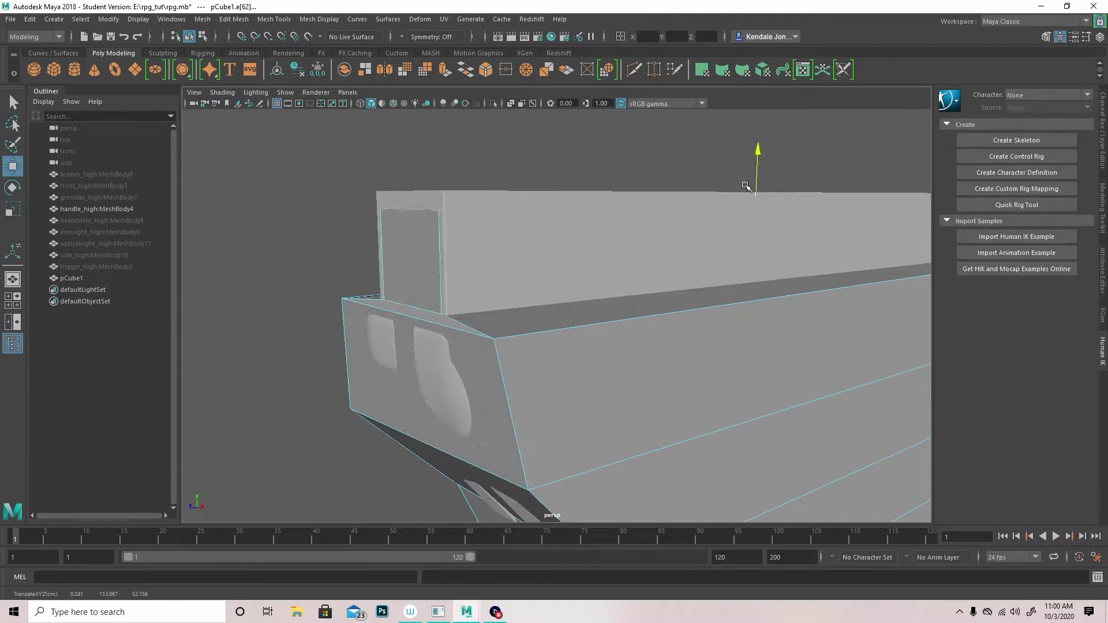
{"action": "left_click_drag", "start_coordinate": [566, 312], "coordinate": [715, 361], "text": "alt"}
{"action": "key", "text": "r"}
{"action": "left_click_drag", "start_coordinate": [694, 299], "coordinate": [710, 302]}
{"action": "left_click_drag", "start_coordinate": [697, 243], "coordinate": [519, 231]}
- Bevel the outline edges along both sides of the block, from the flared top around the rounded bottom
{"action": "right_click_drag", "start_coordinate": [646, 279], "coordinate": [704, 262]}
{"action": "key", "text": "w"}
{"action": "left_click", "coordinate": [514, 319]}
{"action": "right_click_drag", "start_coordinate": [514, 319], "coordinate": [535, 275], "text": "alt"}
{"action": "middle_click_drag", "start_coordinate": [534, 275], "coordinate": [560, 392], "text": "alt"}
{"action": "left_click", "coordinate": [512, 295], "text": "shift"}
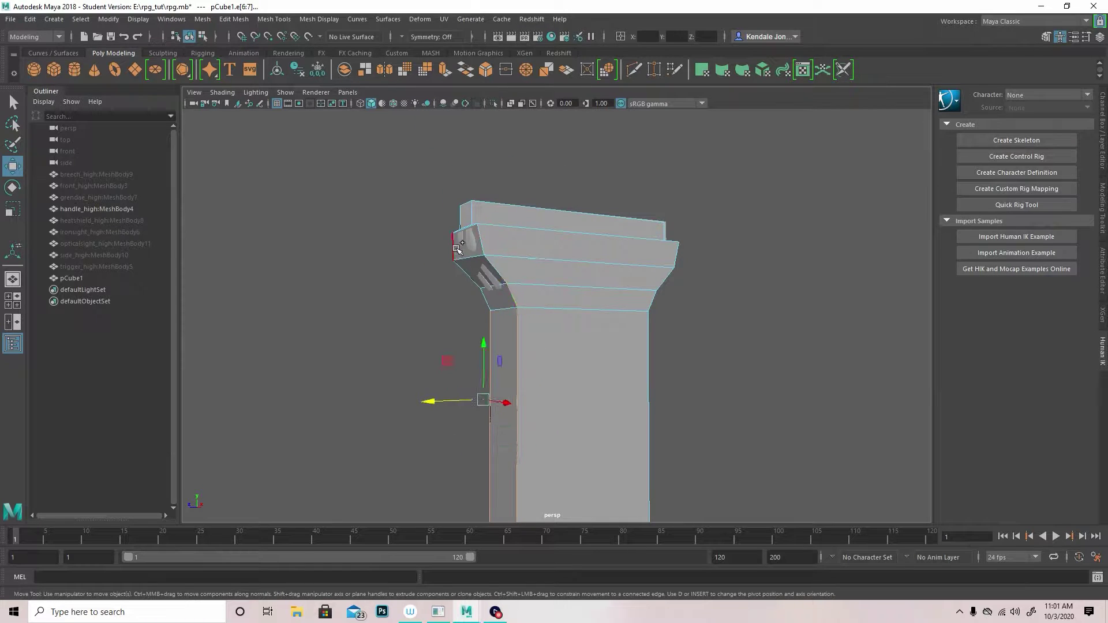
{"action": "left_click_drag", "start_coordinate": [653, 305], "coordinate": [581, 367], "text": "alt"}
{"action": "left_click", "coordinate": [502, 269], "text": "shift"}
{"action": "left_click", "coordinate": [530, 451], "text": "shift"}
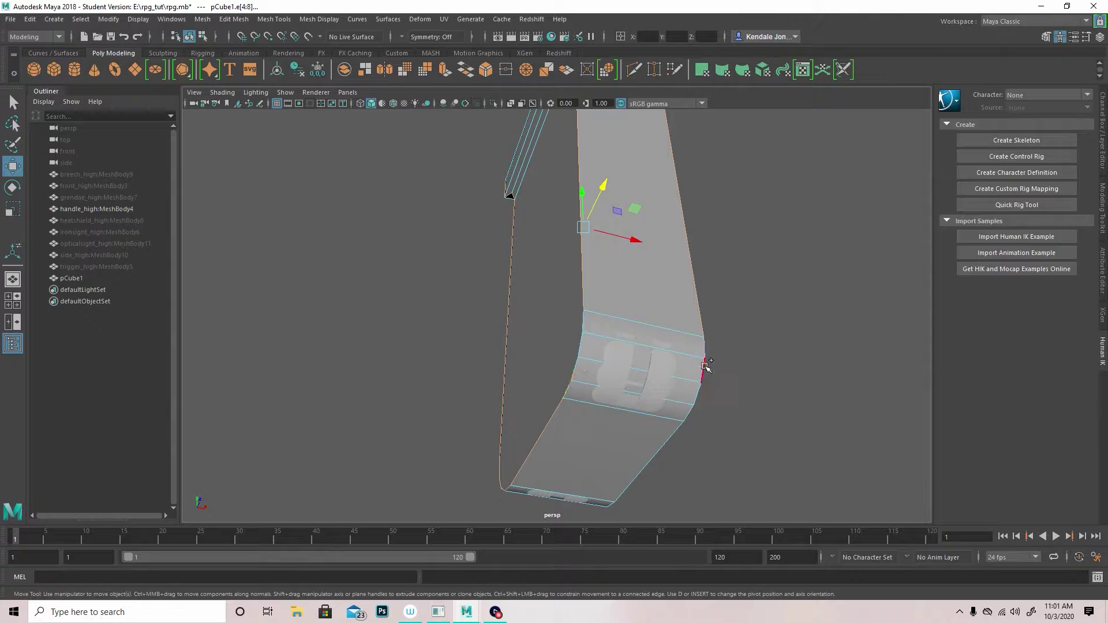
{"action": "left_click_drag", "start_coordinate": [716, 445], "coordinate": [712, 304], "text": "alt"}
{"action": "key", "text": "ctrl+b"}
{"action": "key", "text": "q"}
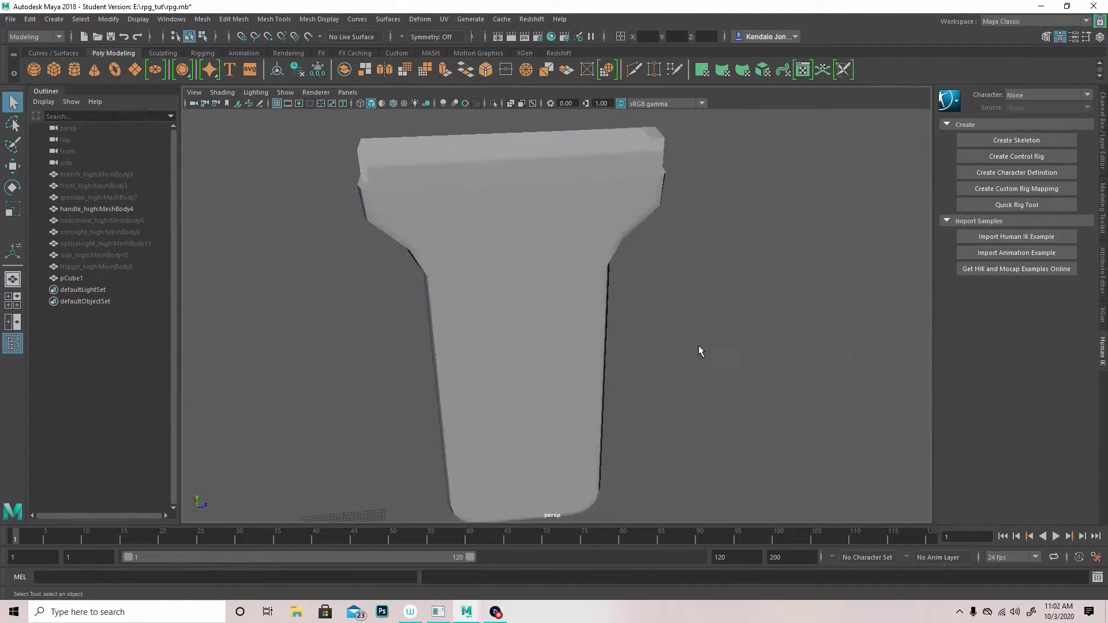
- Soften the low-poly handle's edges with a 30-degree angle and return to object selection
{"action": "left_click", "coordinate": [542, 251]}
{"action": "left_click", "coordinate": [318, 19]}
{"action": "left_click", "coordinate": [359, 133]}
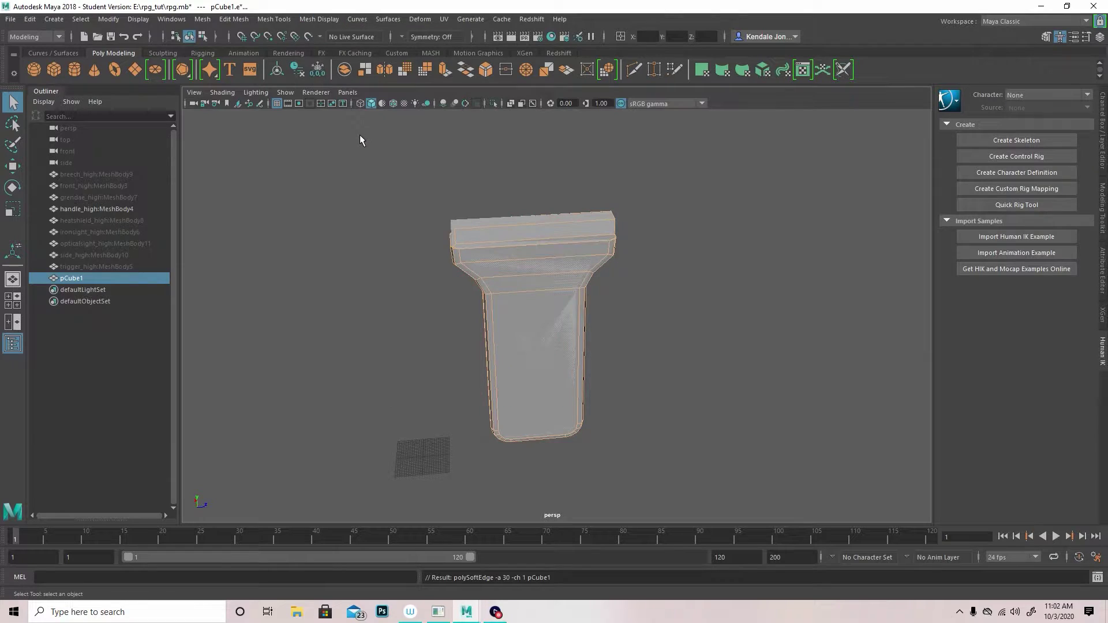
{"action": "right_click", "coordinate": [685, 218]}
{"action": "left_click", "coordinate": [722, 203]}
{"action": "left_click", "coordinate": [715, 197]}
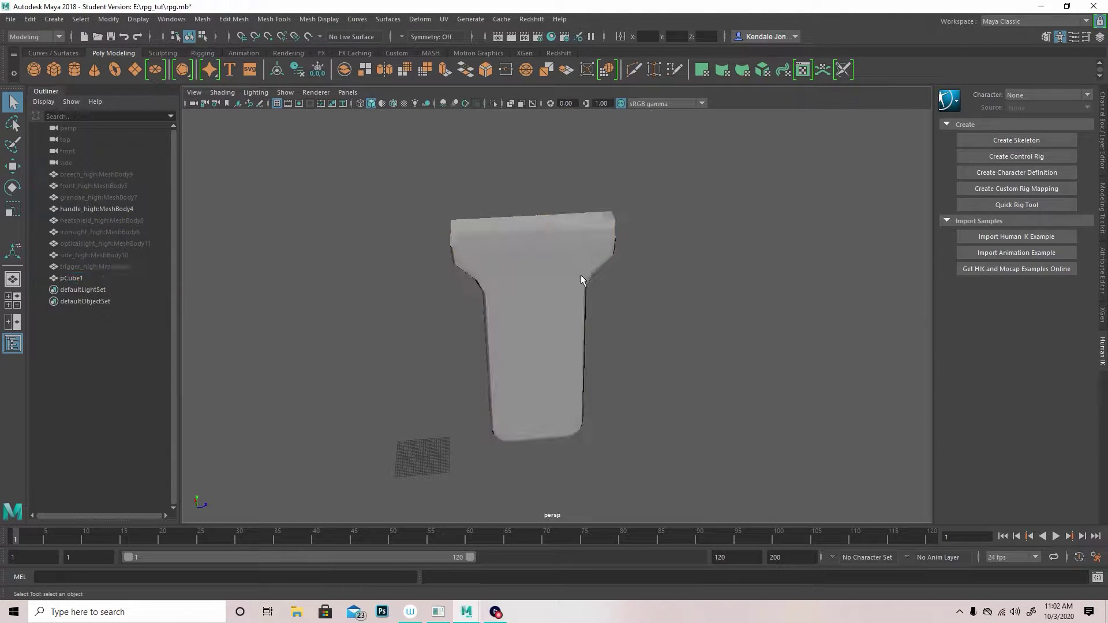
- Move the high-poly handle sideways along Z, clear of the low-poly version, and compare both shapes
{"action": "left_click", "coordinate": [568, 284]}
{"action": "key", "text": "w"}
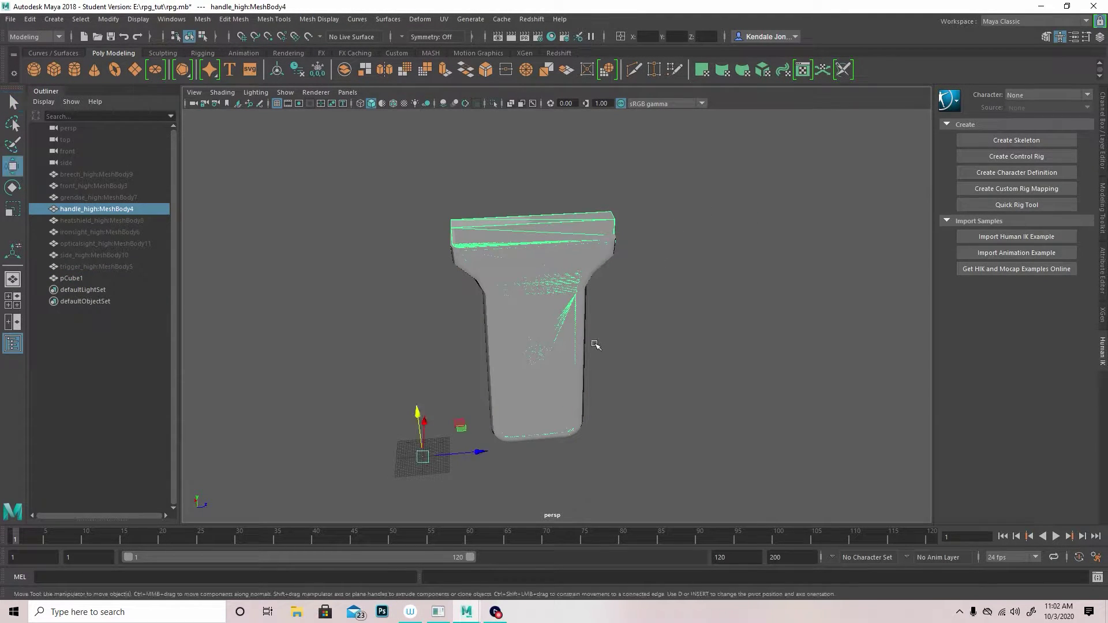
{"action": "left_click_drag", "start_coordinate": [594, 344], "coordinate": [533, 379], "text": "alt"}
{"action": "left_click_drag", "start_coordinate": [460, 459], "coordinate": [640, 466]}
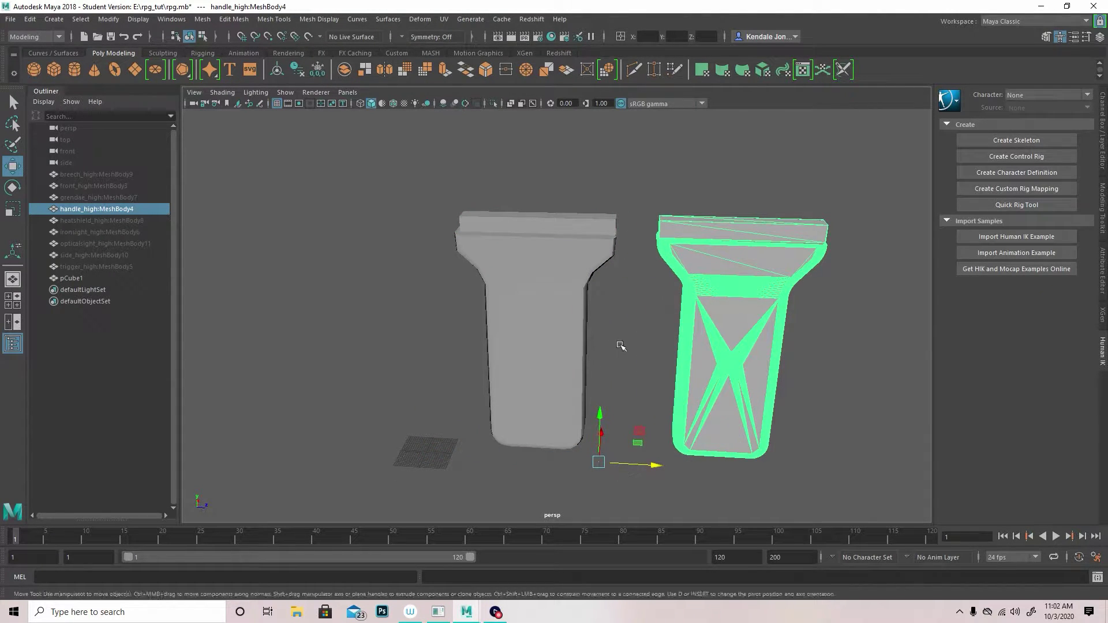
{"action": "left_click", "coordinate": [621, 346]}
{"action": "left_click_drag", "start_coordinate": [621, 346], "coordinate": [495, 468], "text": "alt"}
{"action": "middle_click_drag", "start_coordinate": [528, 388], "coordinate": [433, 350], "text": "alt"}
{"action": "scroll", "coordinate": [461, 312], "scroll_direction": "down", "scroll_amount": 3}
{"action": "mouse_move", "coordinate": [435, 252]}
{"action": "left_mouse_down", "text": "alt"}
{"action": "mouse_move", "coordinate": [564, 248]}
{"action": "mouse_move", "coordinate": [322, 235]}
{"action": "left_mouse_up", "text": "alt"}
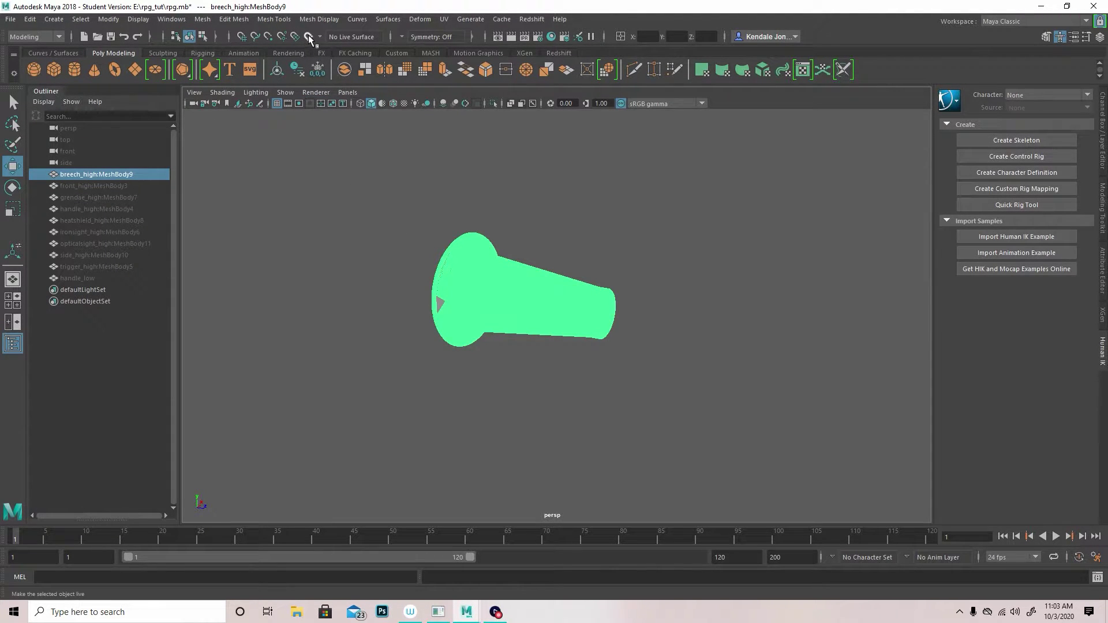
- Make the high-poly breech a live surface and start Quad Draw with Object X symmetry
{"action": "left_click", "coordinate": [309, 37]}
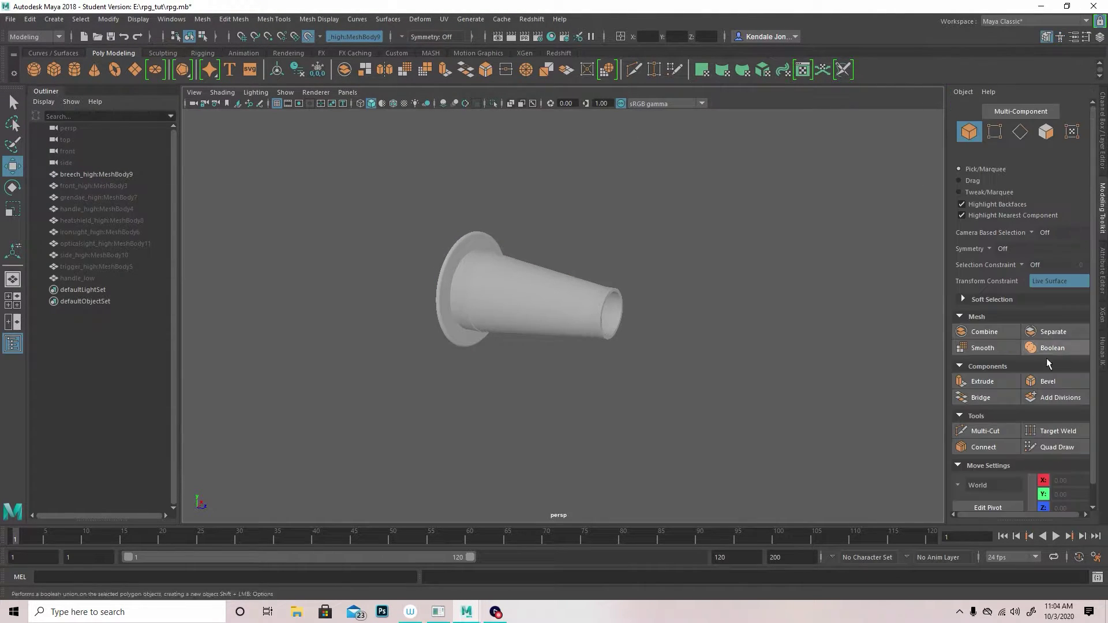
{"action": "scroll", "coordinate": [423, 314], "scroll_direction": "up", "scroll_amount": 5}
{"action": "key", "text": "ctrl+z"}
{"action": "right_click_drag", "start_coordinate": [592, 330], "coordinate": [519, 312], "text": "alt"}
{"action": "left_click", "coordinate": [989, 249]}
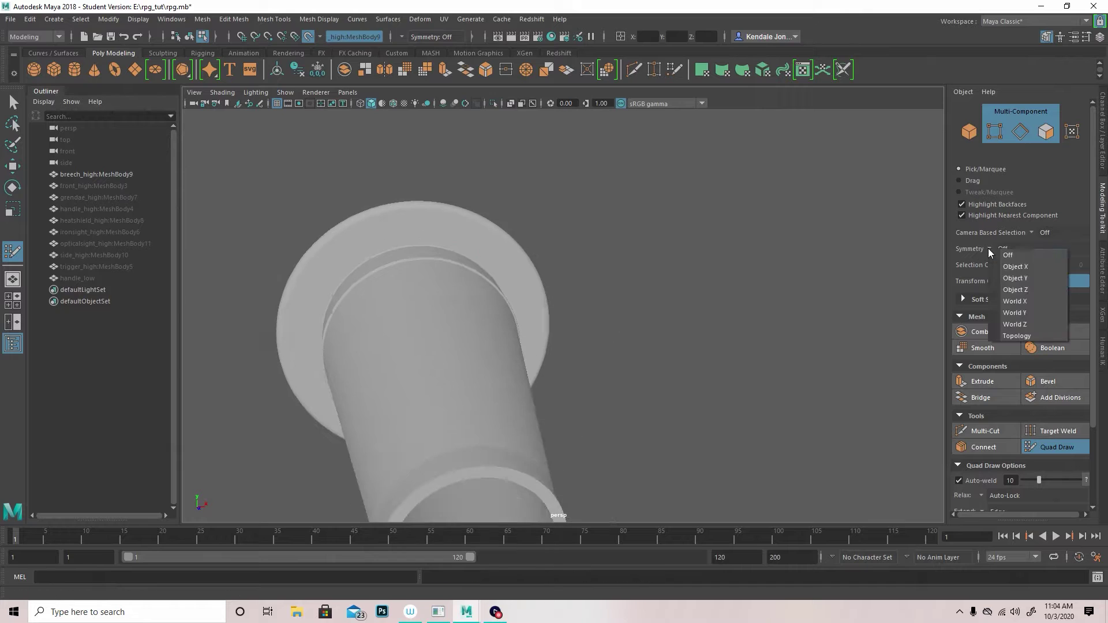
{"action": "left_click", "coordinate": [1010, 268]}
- Place Quad Draw points on the breech and fill the first retopology quads between them
{"action": "left_click_drag", "start_coordinate": [554, 300], "coordinate": [462, 294], "text": "alt"}
{"action": "middle_click_drag", "start_coordinate": [462, 294], "coordinate": [490, 285], "text": "alt"}
{"action": "right_click_drag", "start_coordinate": [537, 312], "coordinate": [572, 311], "text": "alt"}
{"action": "left_click", "coordinate": [490, 252], "text": "shift"}
{"action": "left_click", "coordinate": [552, 354]}
{"action": "mouse_move", "coordinate": [551, 346]}
{"action": "left_mouse_down", "text": "alt"}
{"action": "mouse_move", "coordinate": [521, 307]}
{"action": "mouse_move", "coordinate": [531, 243]}
{"action": "left_mouse_up", "text": "alt"}
{"action": "left_click", "coordinate": [561, 329], "text": "shift"}
{"action": "left_click", "coordinate": [535, 204]}
{"action": "left_click", "coordinate": [558, 266]}
{"action": "left_click", "coordinate": [577, 208], "text": "shift"}
- Continue filling Quad Draw faces around the breech's flange
{"action": "left_click_drag", "start_coordinate": [577, 207], "coordinate": [406, 219], "text": "alt"}
{"action": "left_click", "coordinate": [451, 336], "text": "shift"}
{"action": "left_click", "coordinate": [406, 219]}
{"action": "middle_click_drag", "start_coordinate": [324, 130], "coordinate": [420, 181], "text": "alt"}
{"action": "left_click_drag", "start_coordinate": [420, 181], "coordinate": [512, 306], "text": "alt"}
{"action": "left_click", "coordinate": [485, 225], "text": "shift"}
{"action": "left_click", "coordinate": [1010, 249]}
{"action": "left_click", "coordinate": [1004, 256]}
{"action": "left_click", "coordinate": [485, 277], "text": "shift"}
{"action": "right_click_drag", "start_coordinate": [554, 191], "coordinate": [520, 174], "text": "alt"}
{"action": "key", "text": "ctrl+z"}
- Extend the Quad Draw faces from the flange along the breech's tapered tube
{"action": "mouse_move", "coordinate": [520, 174]}
{"action": "left_mouse_down", "text": "alt"}
{"action": "mouse_move", "coordinate": [497, 331]}
{"action": "mouse_move", "coordinate": [591, 294]}
{"action": "mouse_move", "coordinate": [450, 227]}
{"action": "mouse_move", "coordinate": [440, 239]}
{"action": "mouse_move", "coordinate": [215, 240]}
{"action": "mouse_move", "coordinate": [383, 304]}
{"action": "mouse_move", "coordinate": [408, 304]}
{"action": "mouse_move", "coordinate": [403, 281]}
{"action": "left_mouse_up", "text": "alt"}
{"action": "left_click", "coordinate": [425, 214]}
{"action": "scroll", "coordinate": [440, 238], "scroll_direction": "down", "scroll_amount": 3}
{"action": "left_click_drag", "start_coordinate": [332, 283], "coordinate": [398, 196], "text": "alt"}
{"action": "key", "text": "ctrl+z"}
{"action": "left_click_drag", "start_coordinate": [608, 189], "coordinate": [540, 205]}
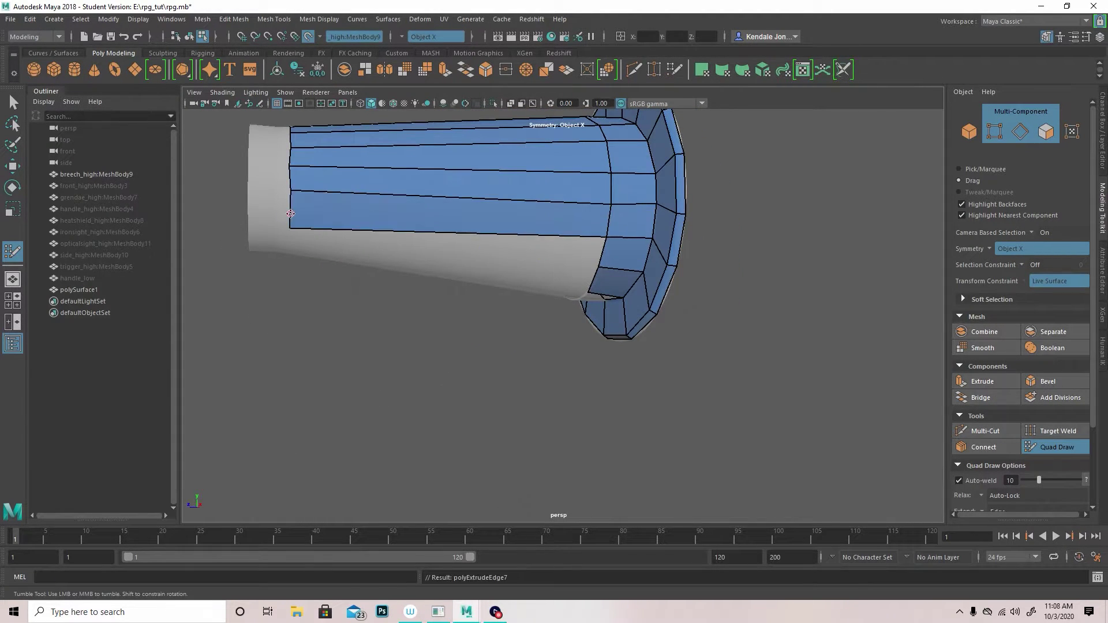
- Delete the quad-drawn mesh polySurface1 and create a polygon cylinder for the low-poly breech instead
{"action": "mouse_move", "coordinate": [291, 213]}
{"action": "left_mouse_down", "text": "alt"}
{"action": "mouse_move", "coordinate": [346, 190]}
{"action": "mouse_move", "coordinate": [928, 401]}
{"action": "left_mouse_up", "text": "alt"}
{"action": "key", "text": "q"}
{"action": "left_click", "coordinate": [78, 289]}
{"action": "key", "text": "Delete"}
{"action": "left_click_drag", "start_coordinate": [663, 233], "coordinate": [645, 338], "text": "alt"}
{"action": "left_click", "coordinate": [74, 69]}
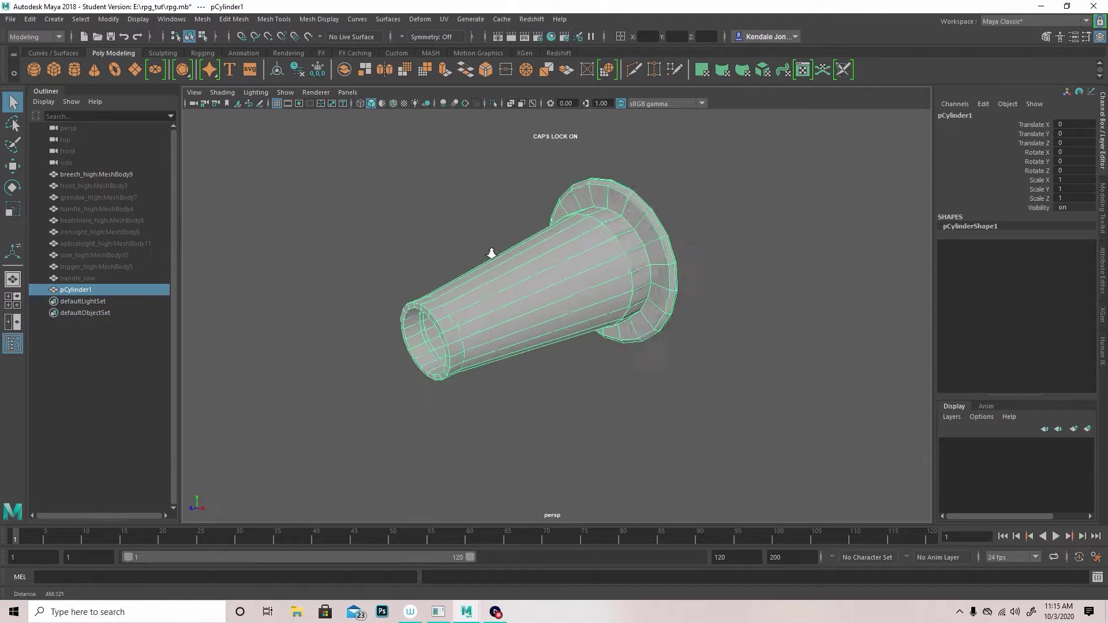
- Move the low-poly breech cylinder along X to about -153.66 and compare it with the high-poly breech
{"action": "key", "text": "w"}
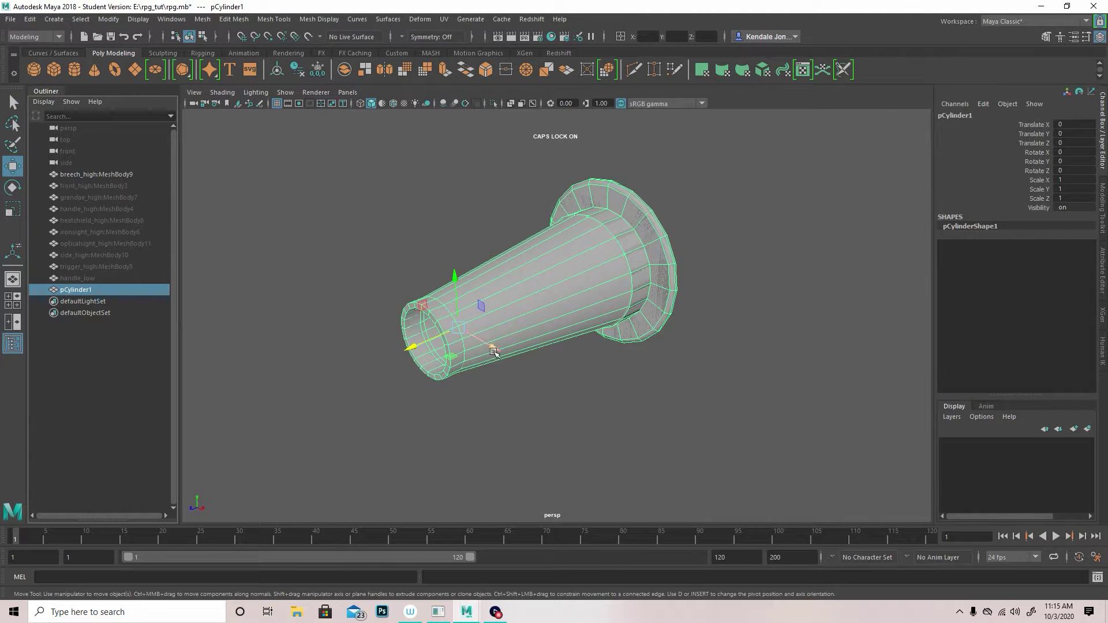
{"action": "left_click_drag", "start_coordinate": [497, 349], "coordinate": [353, 271]}
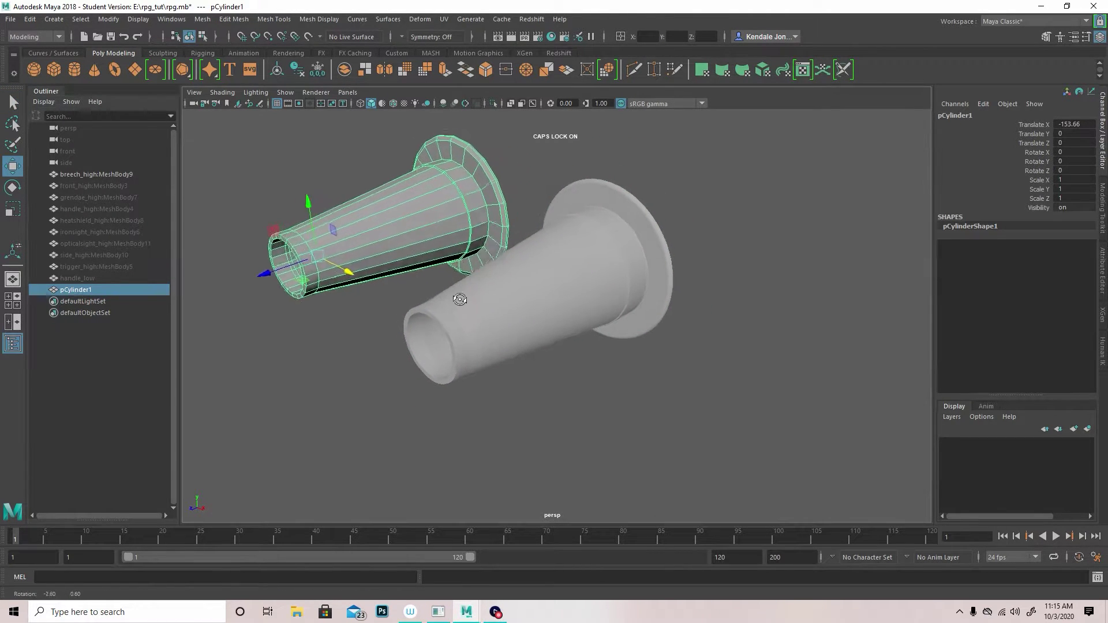
{"action": "left_click_drag", "start_coordinate": [455, 297], "coordinate": [516, 306], "text": "alt"}
{"action": "middle_click_drag", "start_coordinate": [516, 305], "coordinate": [634, 291], "text": "alt"}
{"action": "right_click_drag", "start_coordinate": [634, 291], "coordinate": [643, 322], "text": "alt"}
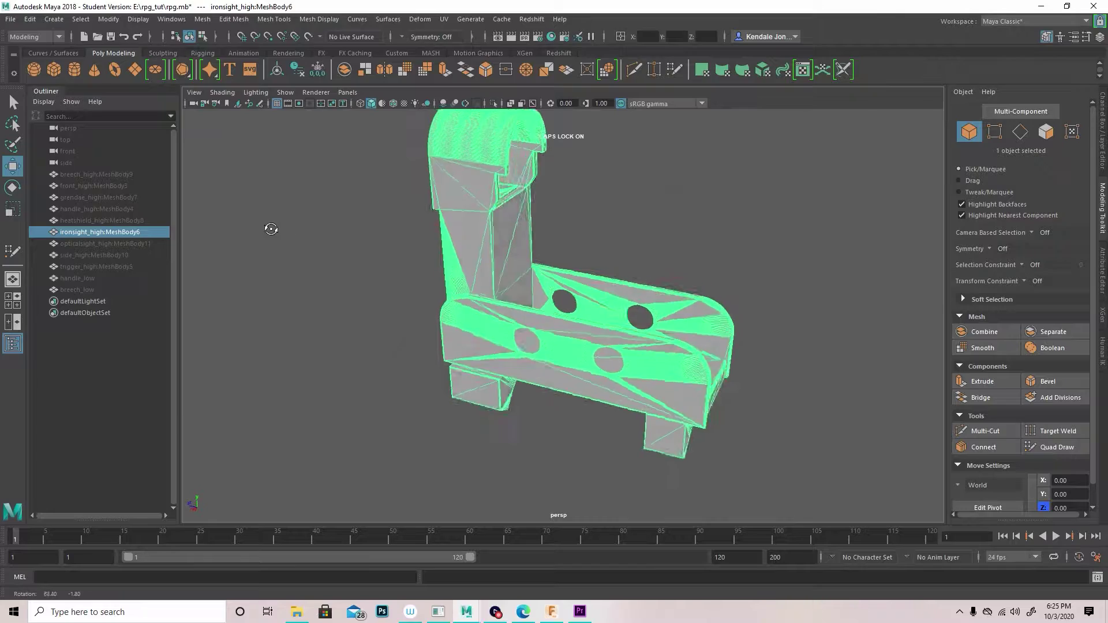
- Examine the triangulation of the high-poly iron sight around its holes, rounded ends and upright post
{"action": "left_click_drag", "start_coordinate": [267, 230], "coordinate": [449, 279], "text": "alt"}
{"action": "right_click_drag", "start_coordinate": [448, 279], "coordinate": [661, 329], "text": "alt"}
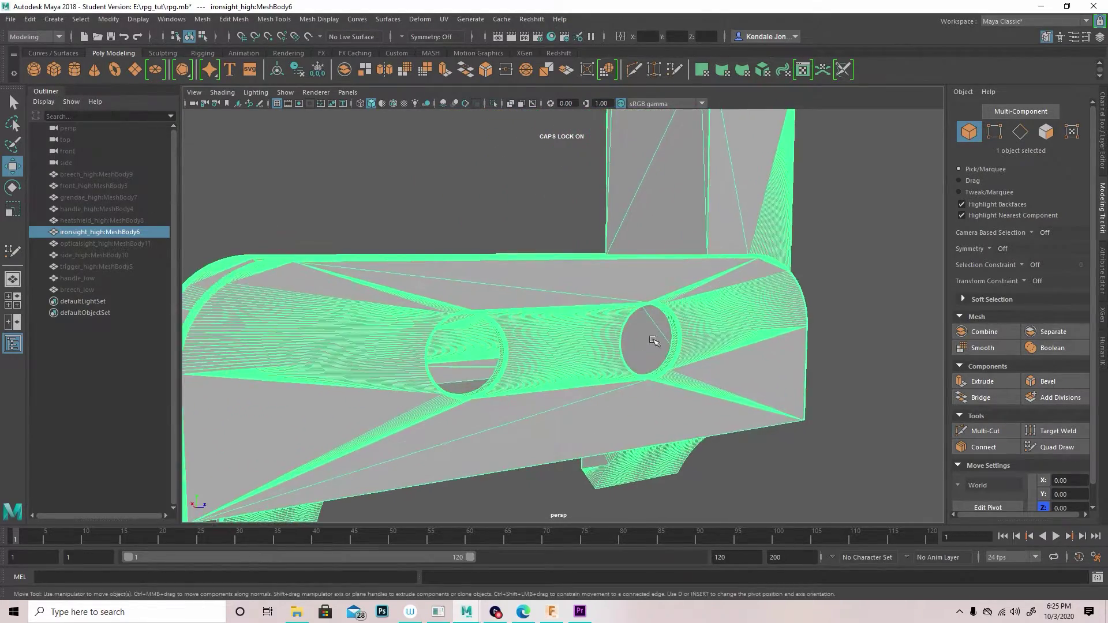
{"action": "left_click_drag", "start_coordinate": [660, 329], "coordinate": [579, 309], "text": "alt"}
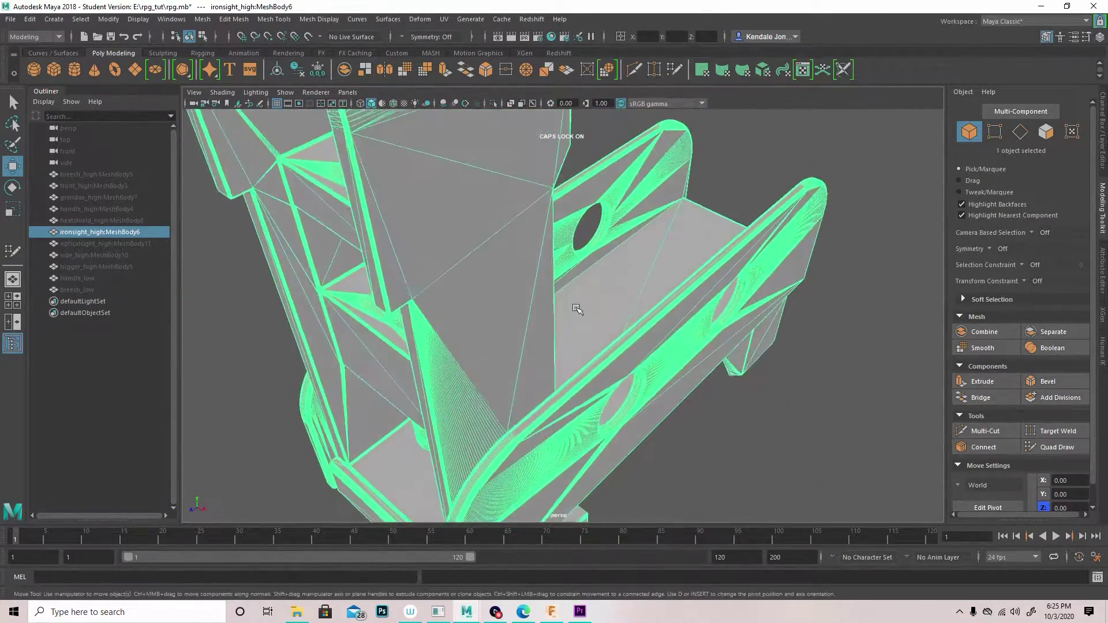
{"action": "right_click_drag", "start_coordinate": [579, 309], "coordinate": [461, 180], "text": "alt"}
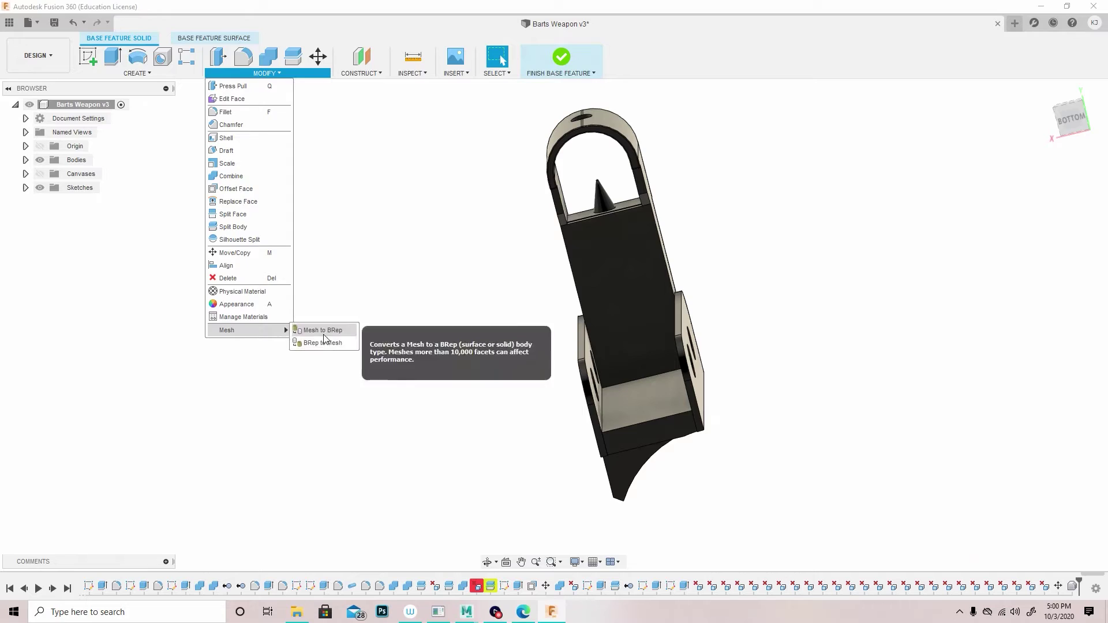
- Switch to Fusion 360, start BRep to Mesh on the iron sight with mesh preview enabled, and set surface deviation to 0.103190 mm
{"action": "left_click", "coordinate": [323, 329]}
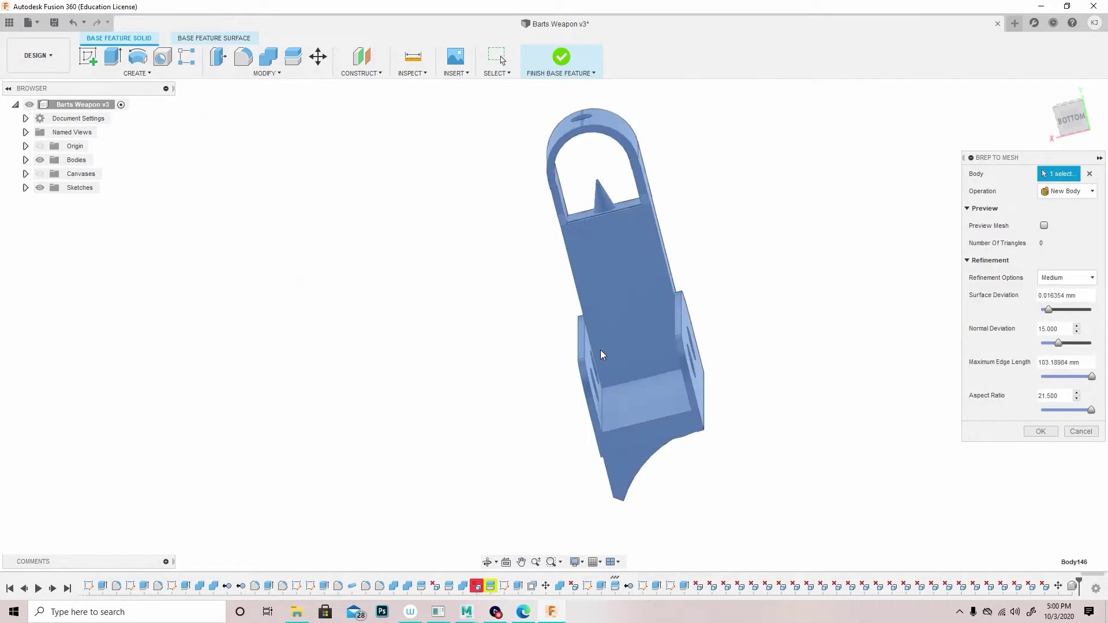
{"action": "middle_click_drag", "start_coordinate": [577, 288], "coordinate": [663, 259], "text": "shift"}
{"action": "left_click", "coordinate": [1044, 226]}
{"action": "middle_click_drag", "start_coordinate": [741, 269], "coordinate": [731, 321], "text": "shift"}
{"action": "left_click_drag", "start_coordinate": [1048, 310], "coordinate": [1106, 313]}
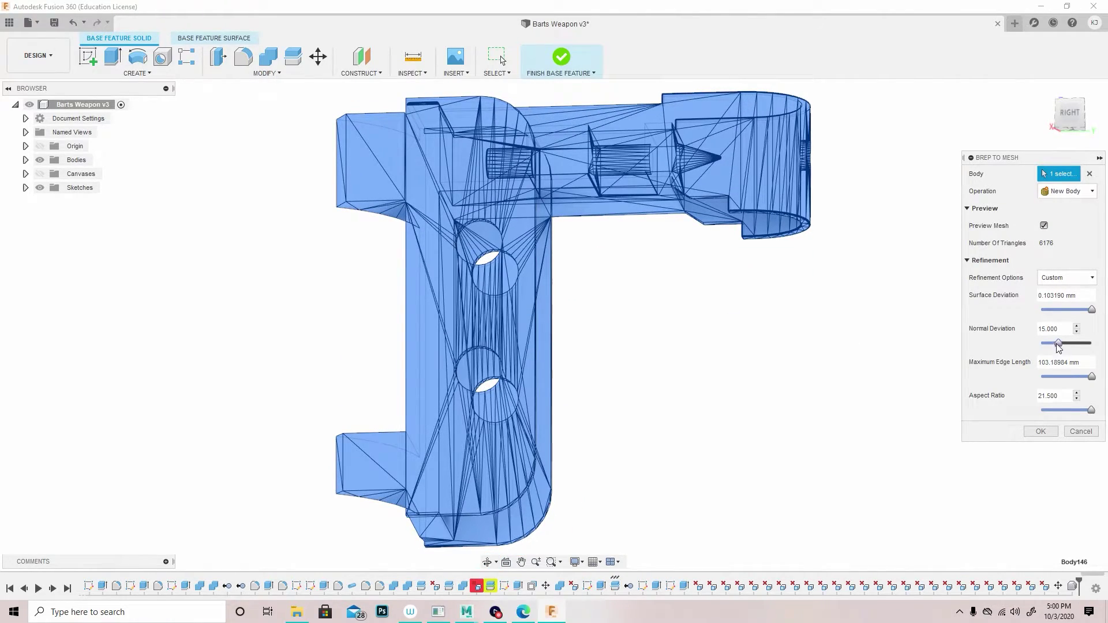
- Set the iron sight's mesh normal deviation to 41 and convert the body to a reduced-density mesh
{"action": "left_click_drag", "start_coordinate": [1059, 346], "coordinate": [1091, 344]}
{"action": "middle_click_drag", "start_coordinate": [681, 369], "coordinate": [589, 301], "text": "shift"}
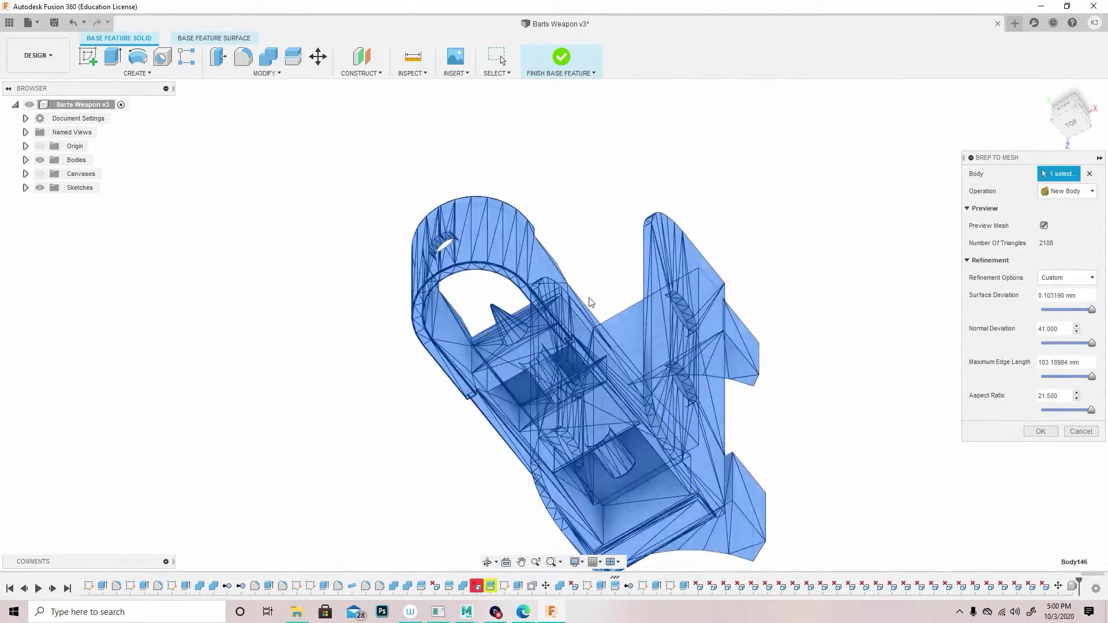
{"action": "middle_click_drag", "start_coordinate": [855, 456], "coordinate": [831, 381], "text": "shift"}
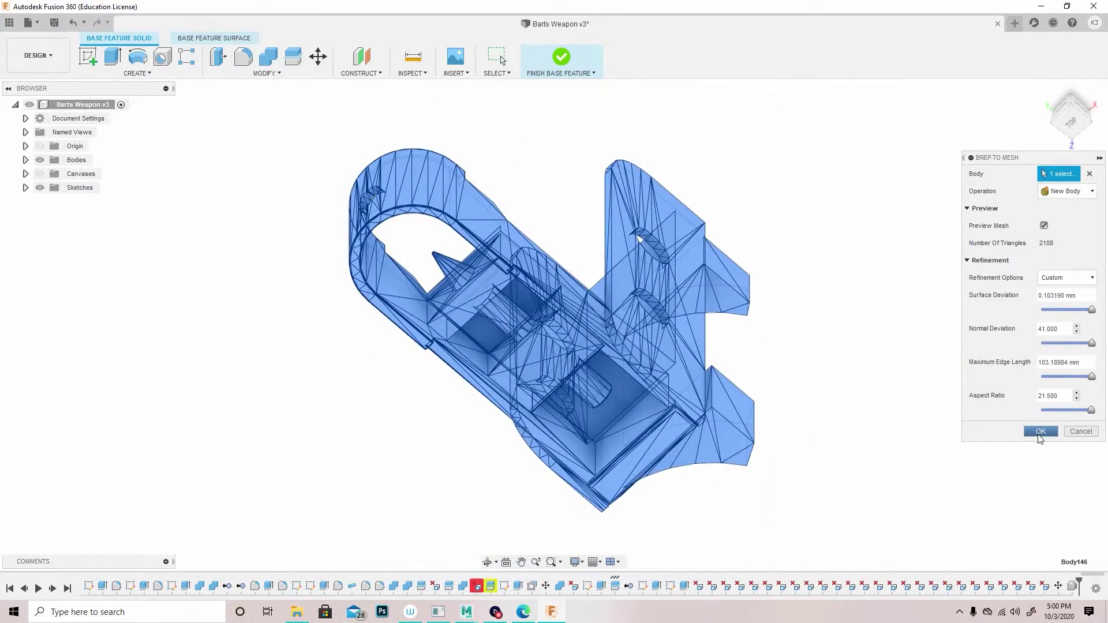
{"action": "left_click", "coordinate": [1040, 433]}
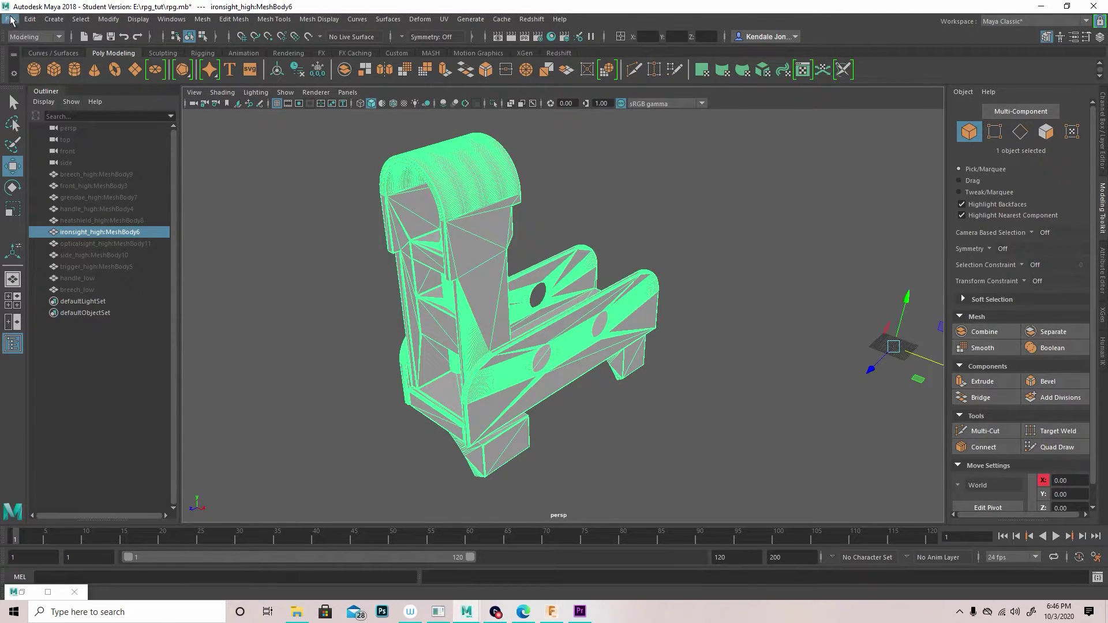
- Switch to Maya, import 1.obj from the Desktop and select the imported iron sight mesh
{"action": "left_click", "coordinate": [10, 20]}
{"action": "left_click", "coordinate": [35, 147]}
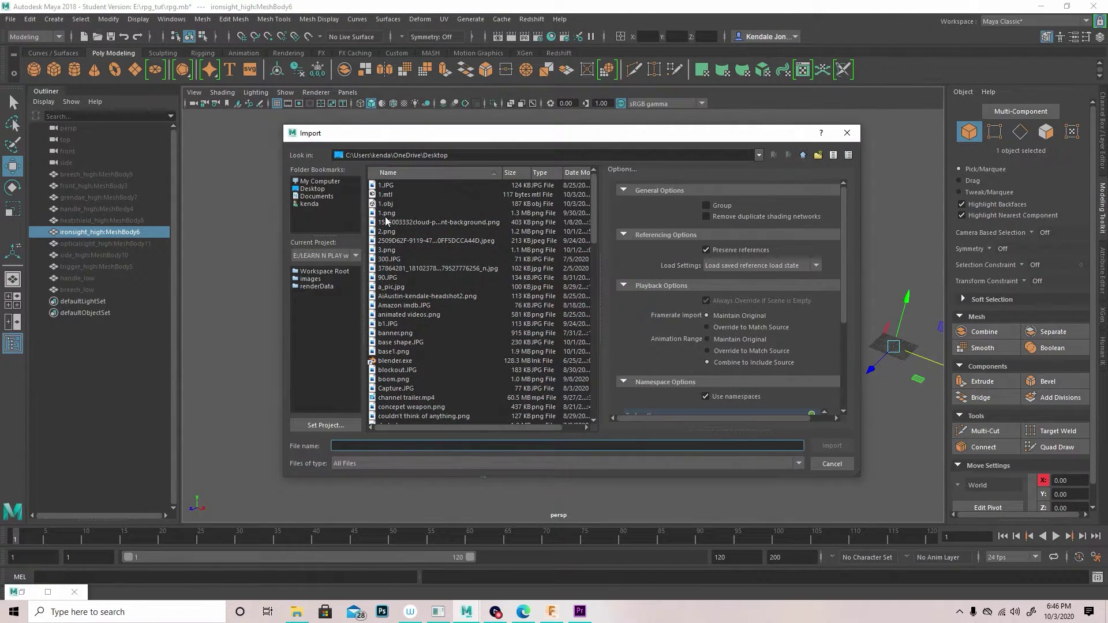
{"action": "left_click", "coordinate": [386, 205]}
{"action": "left_click", "coordinate": [832, 445]}
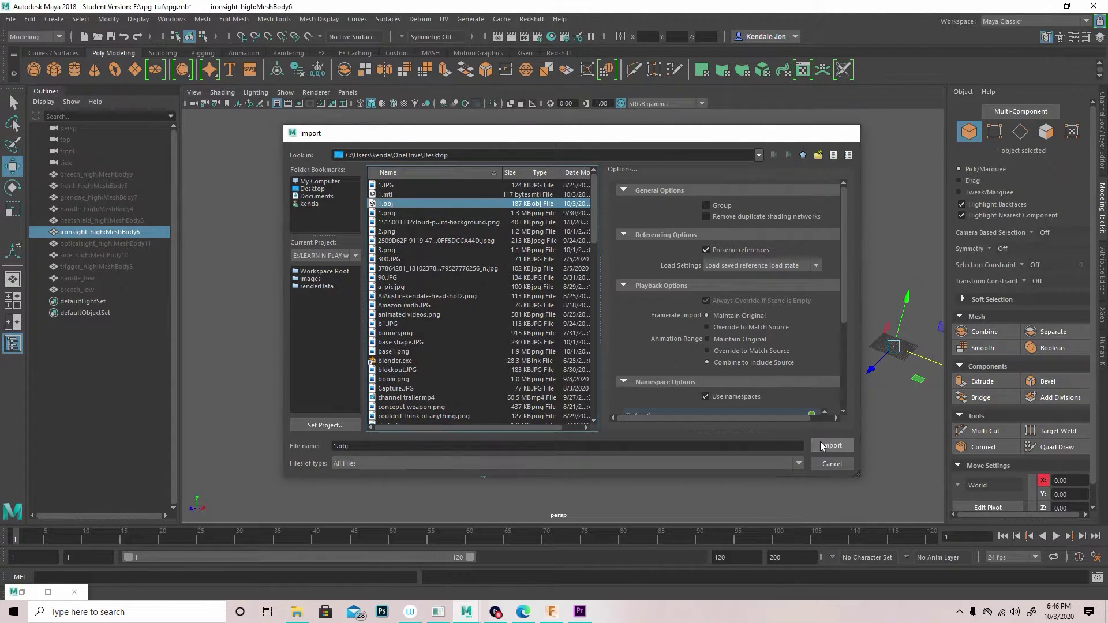
{"action": "left_click", "coordinate": [78, 302]}
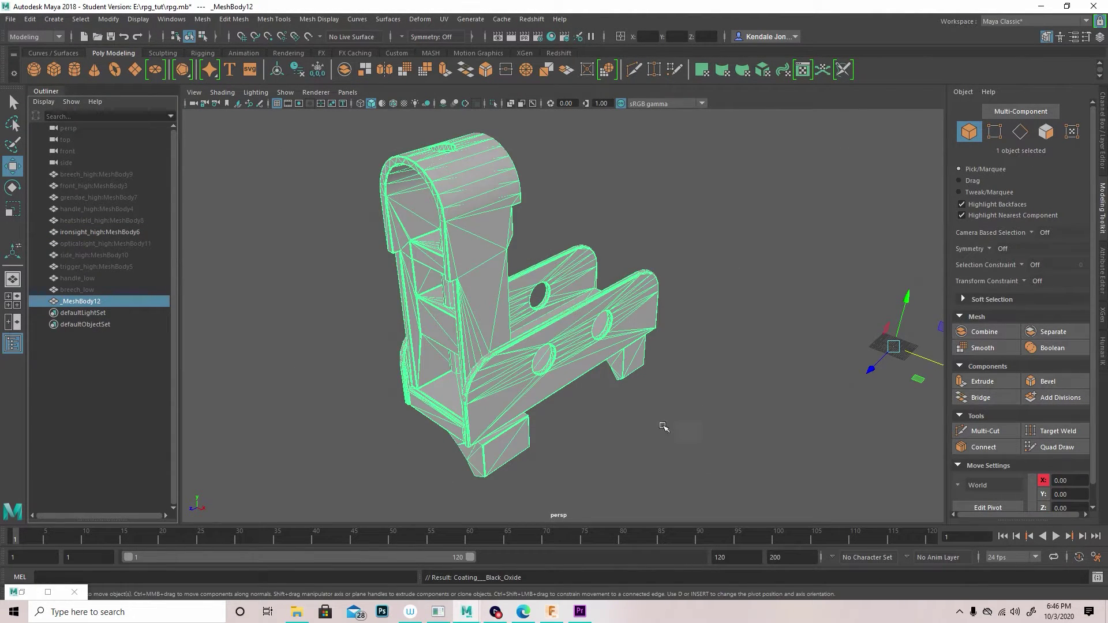
- Move the imported mesh about 31.88 along X and compare its triangulation with the high-poly iron sight
{"action": "left_click_drag", "start_coordinate": [929, 364], "coordinate": [971, 379]}
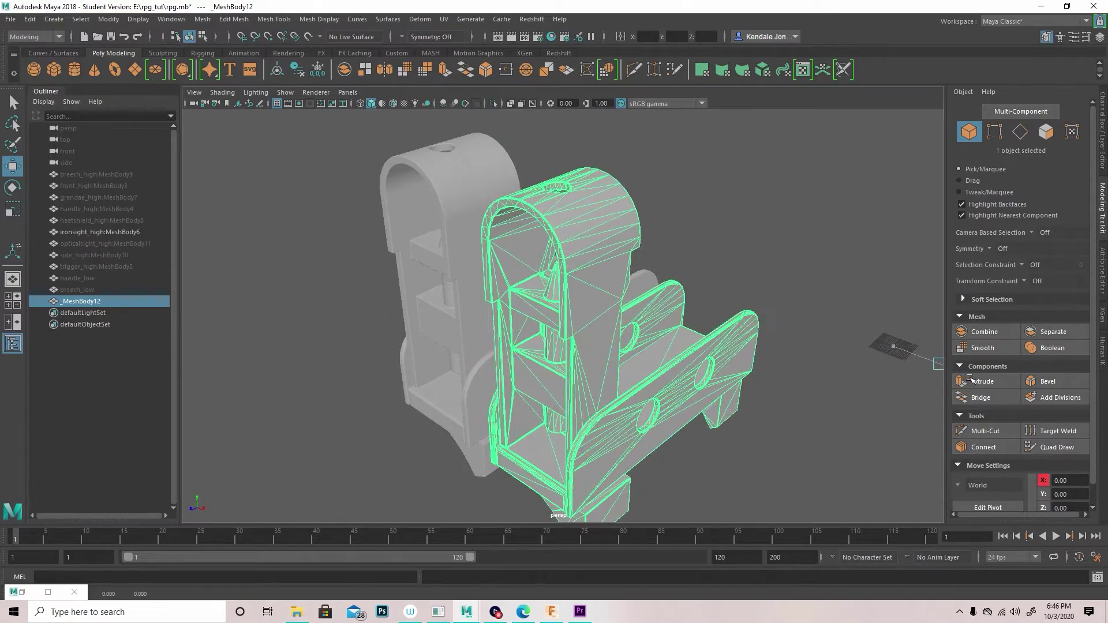
{"action": "left_click", "coordinate": [438, 345], "text": "shift"}
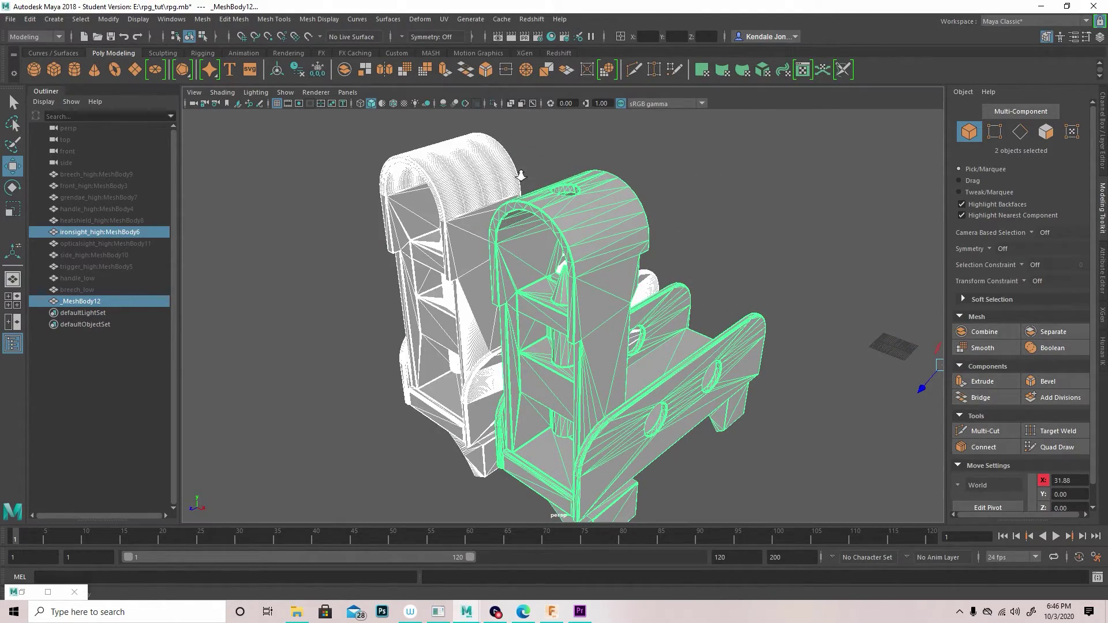
{"action": "left_click_drag", "start_coordinate": [521, 174], "coordinate": [935, 249], "text": "alt"}
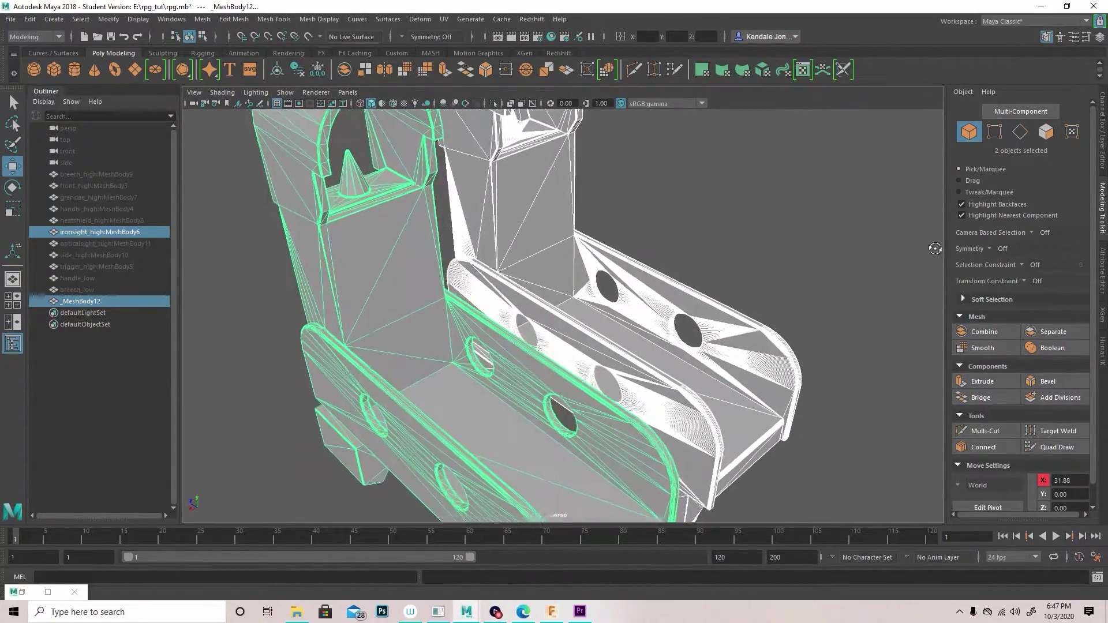
{"action": "scroll", "coordinate": [800, 224], "scroll_direction": "down", "scroll_amount": 5}
- Isolate the imported low-poly iron sight and create automatic UV mapping for it in the UV Editor
{"action": "left_click", "coordinate": [471, 273]}
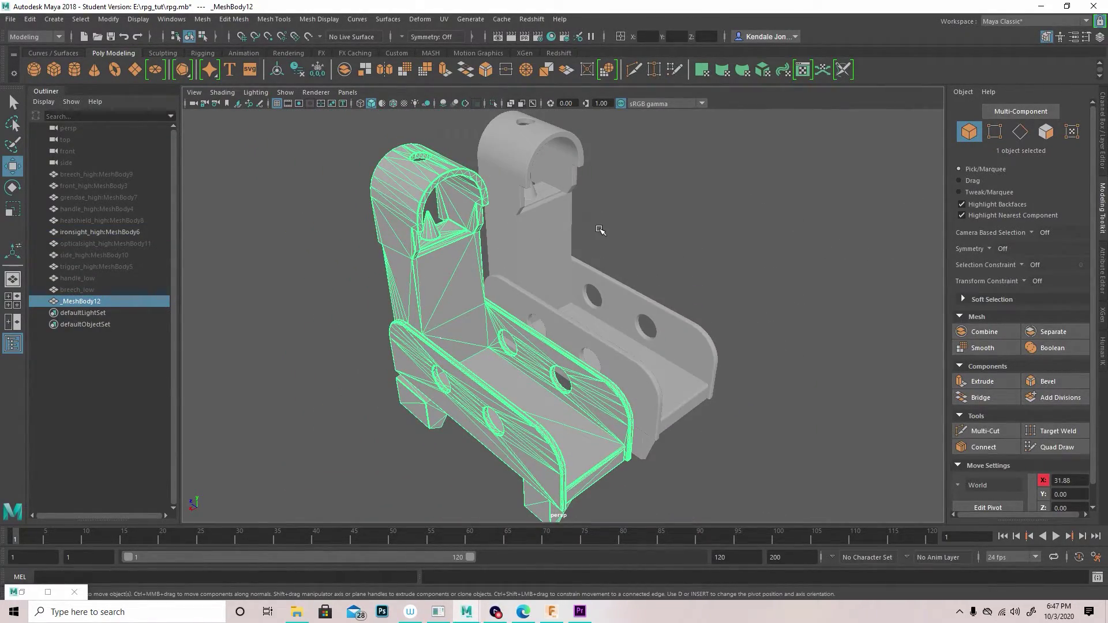
{"action": "left_click", "coordinate": [493, 104]}
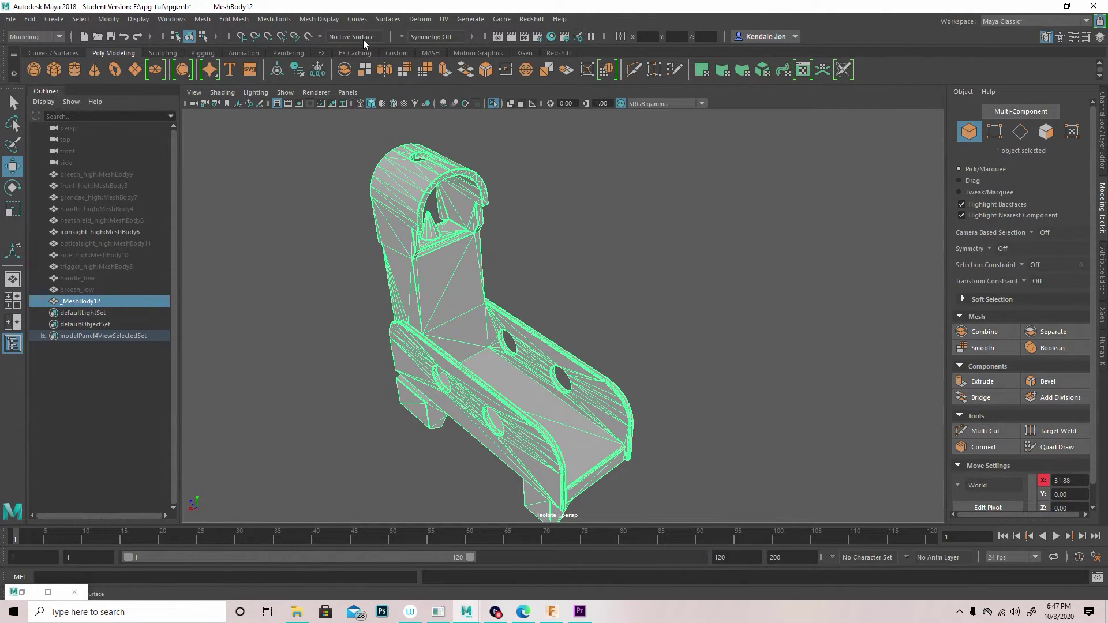
{"action": "left_click", "coordinate": [443, 19]}
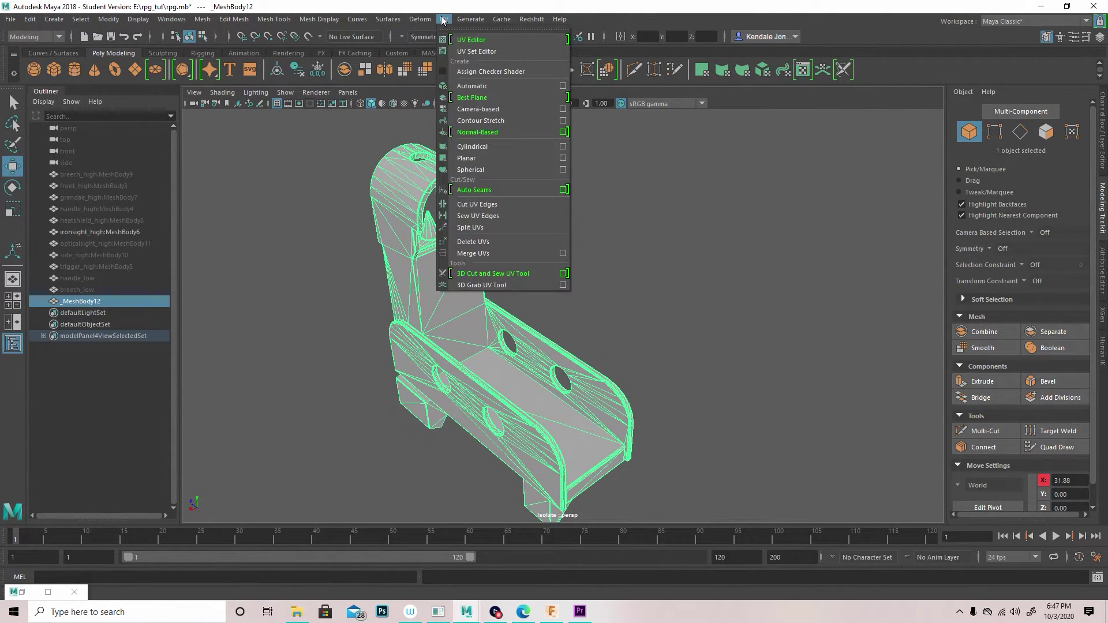
{"action": "left_click", "coordinate": [465, 40]}
{"action": "left_click", "coordinate": [343, 113]}
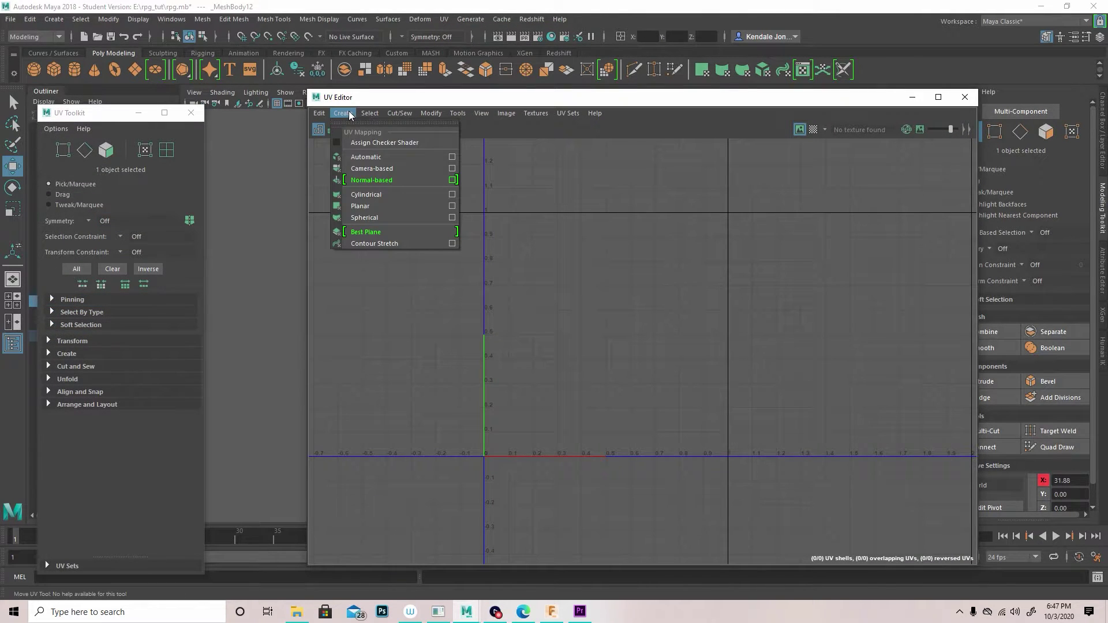
{"action": "left_click", "coordinate": [366, 157]}
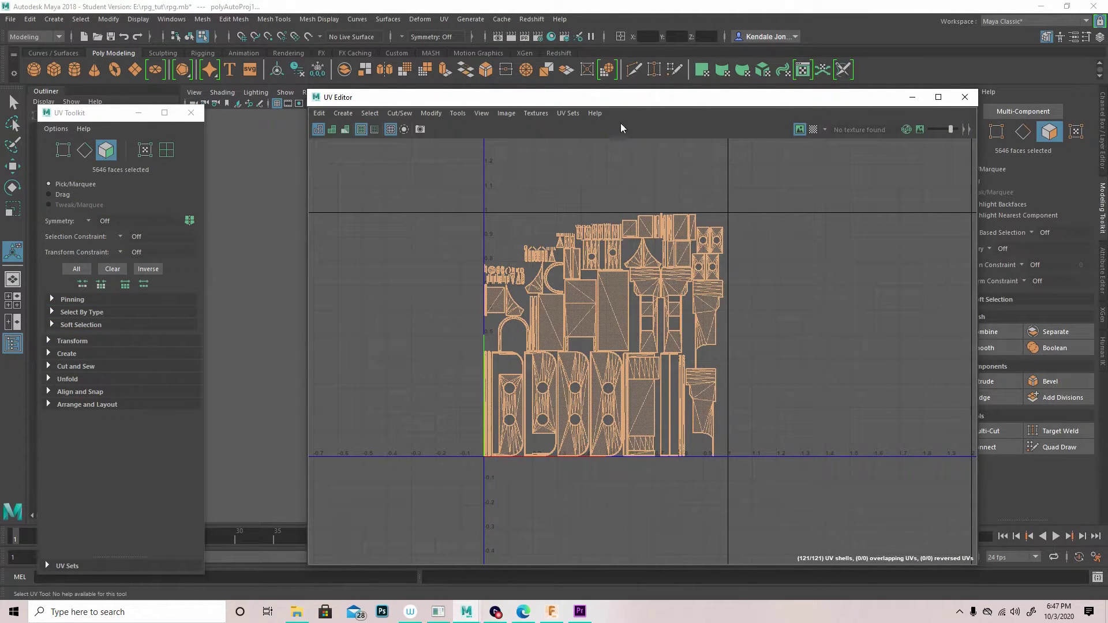
- Lay out the UV shells and display the checker map to inspect its distribution on the low-poly iron sight
{"action": "left_click_drag", "start_coordinate": [635, 103], "coordinate": [357, 108]}
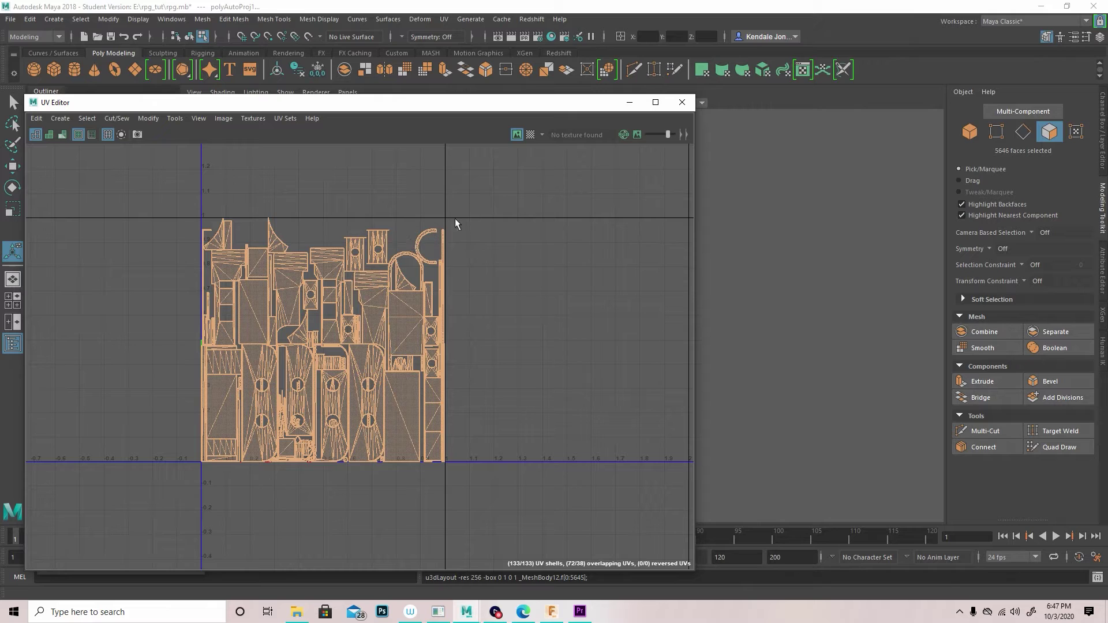
{"action": "left_click", "coordinate": [531, 135]}
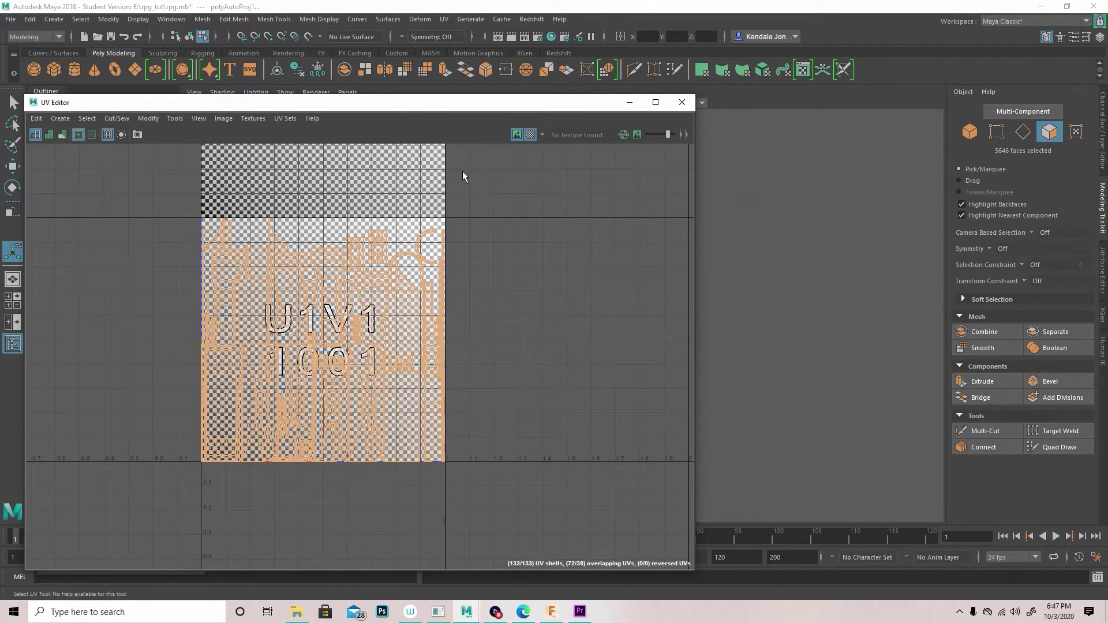
{"action": "key", "text": "r"}
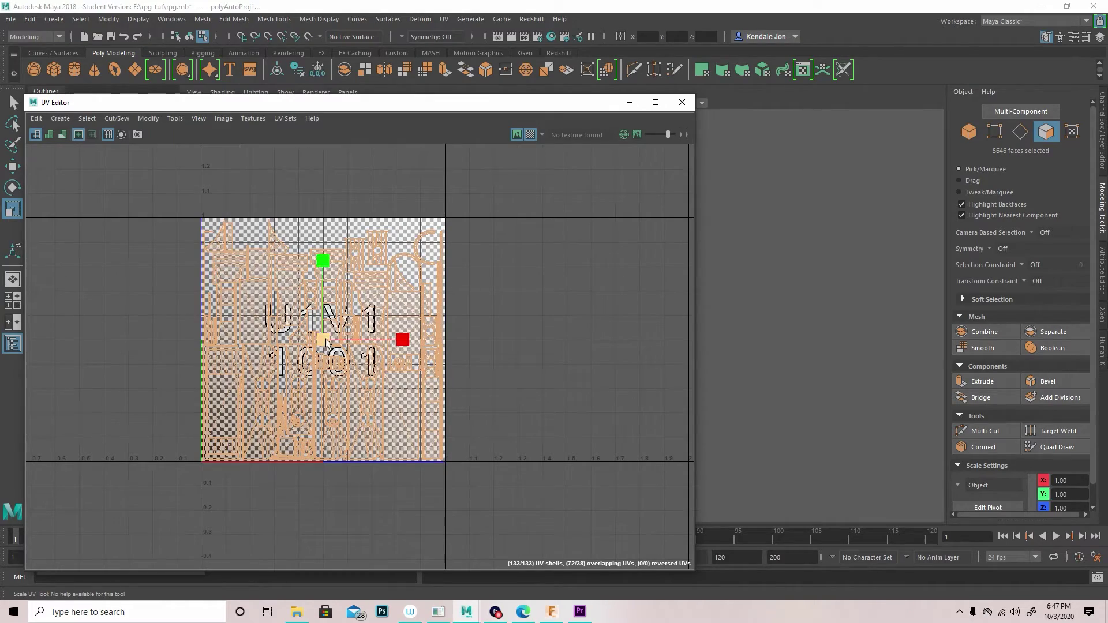
{"action": "left_click", "coordinate": [629, 104]}
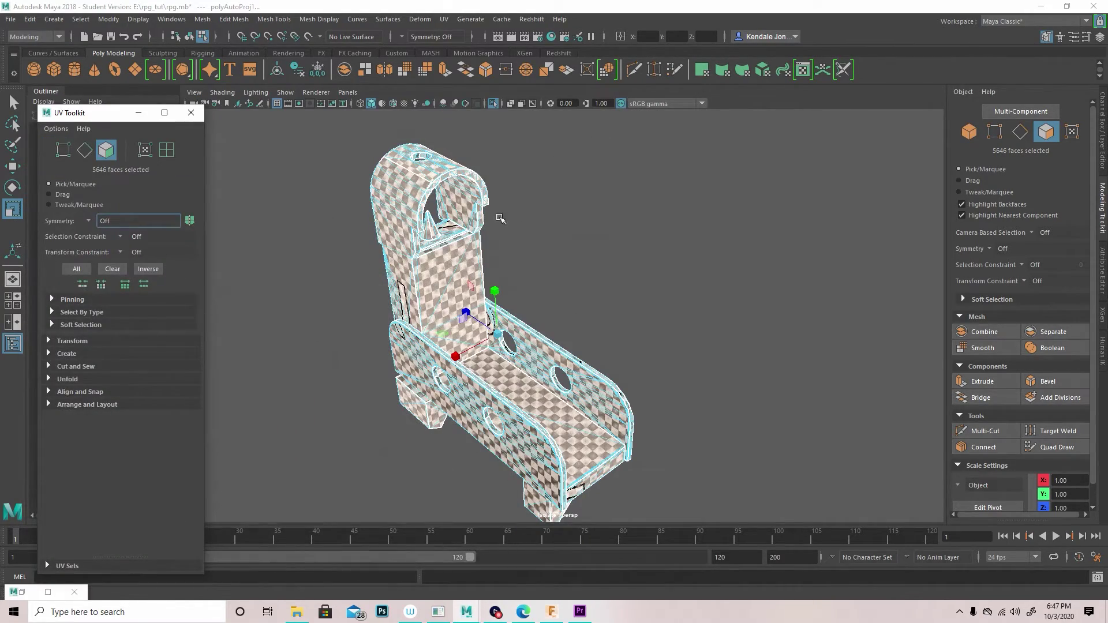
{"action": "left_click_drag", "start_coordinate": [502, 218], "coordinate": [247, 398], "text": "alt"}
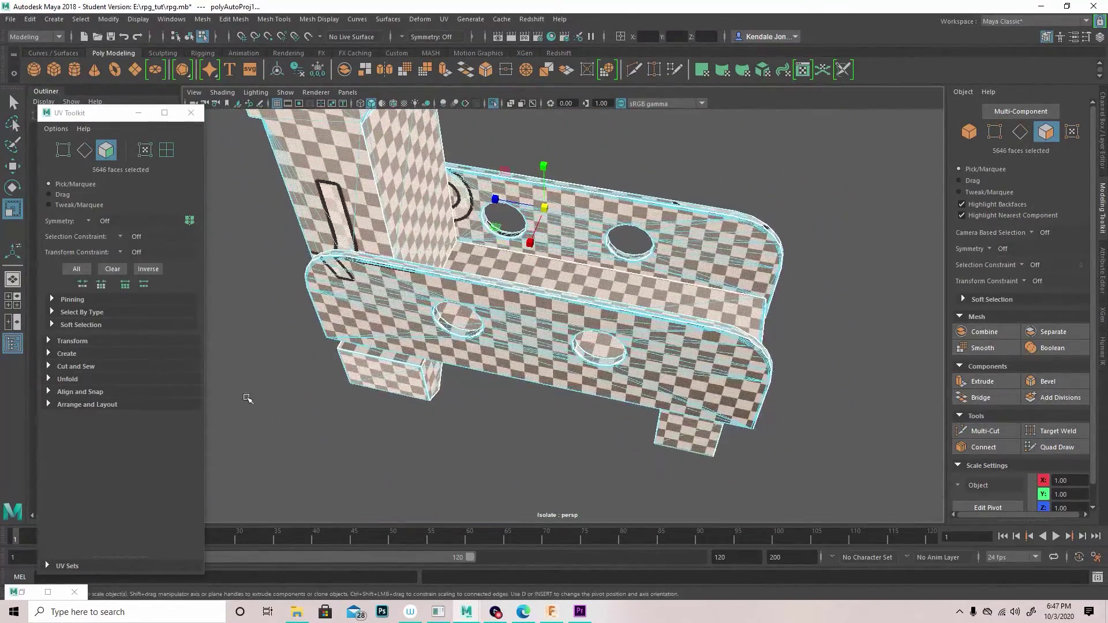